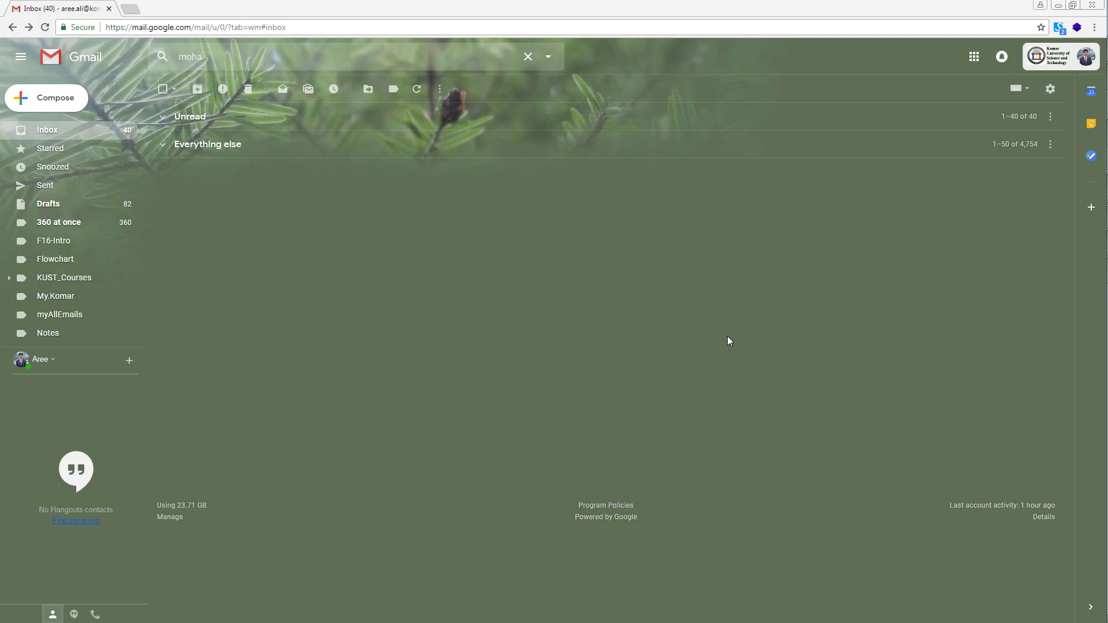
# Step: Expand the Google apps grid in Gmail to reveal Classroom among the extra apps
pyautogui.click(975, 57)
pyautogui.scroll(-1, 990, 329)
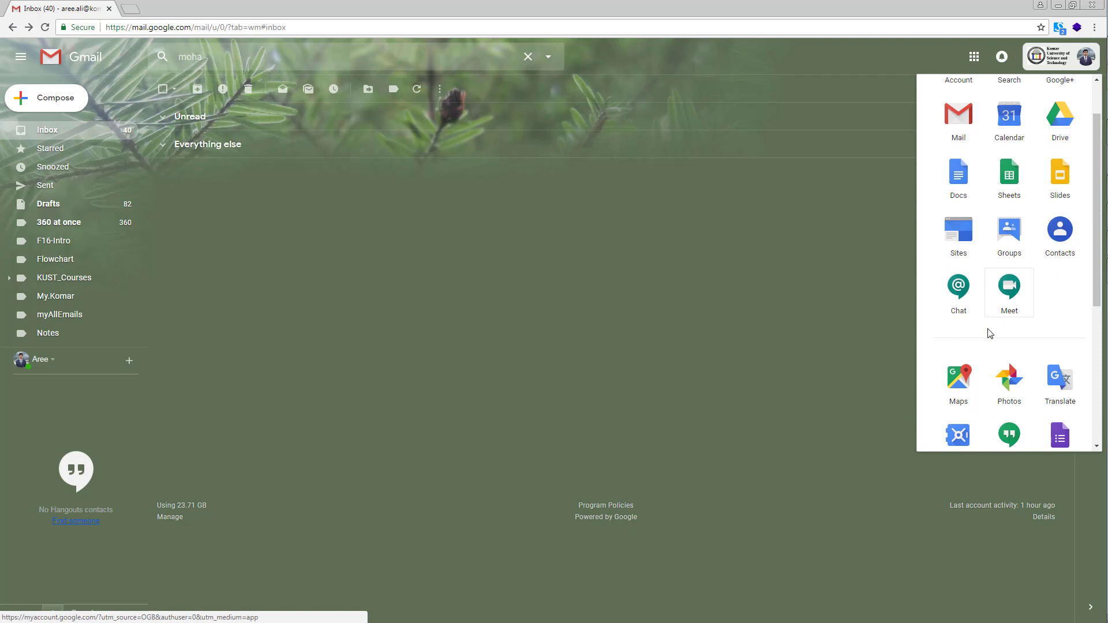
pyautogui.scroll(-2, 982, 428)
pyautogui.scroll(-1, 992, 407)
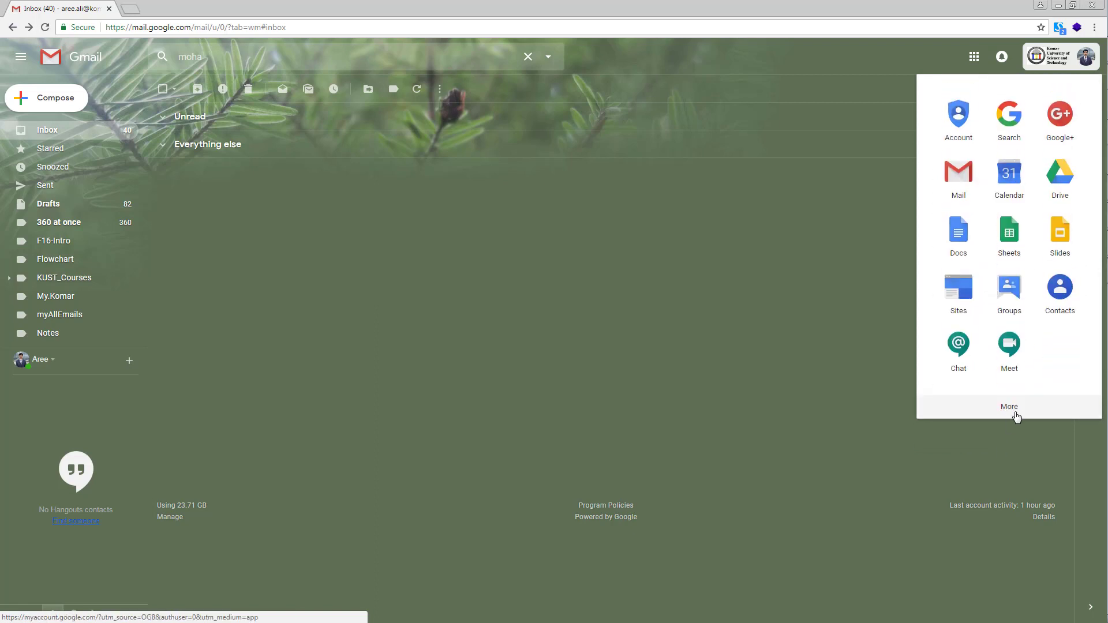
pyautogui.click(1016, 411)
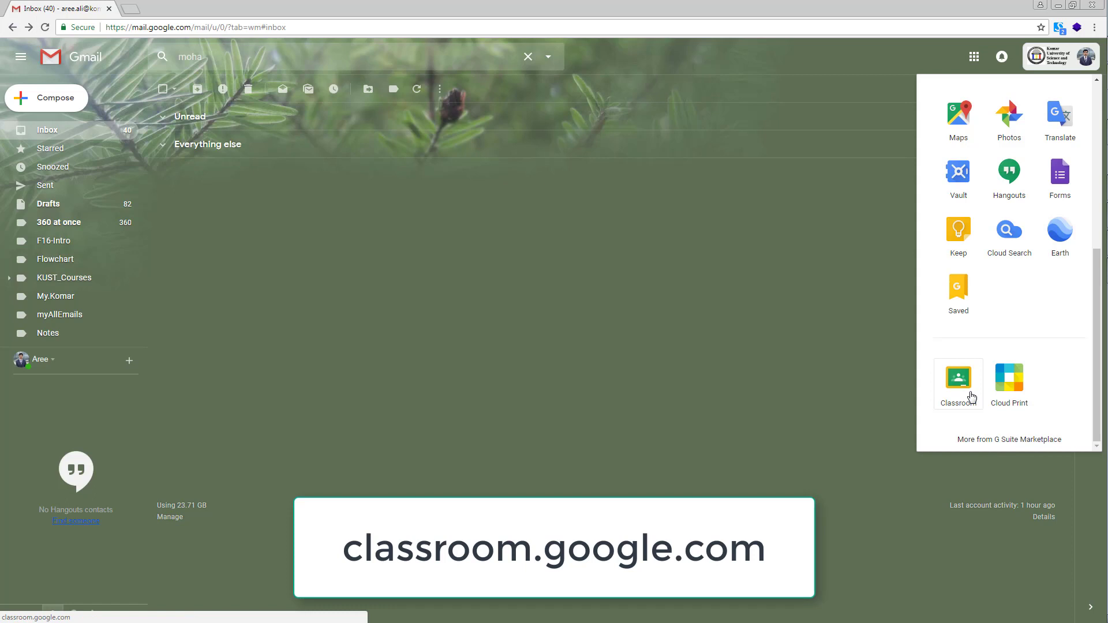
# Step: Create the class F18-Academic English 1, section S1, room B/G07, from Classroom's + menu
pyautogui.click(972, 398)
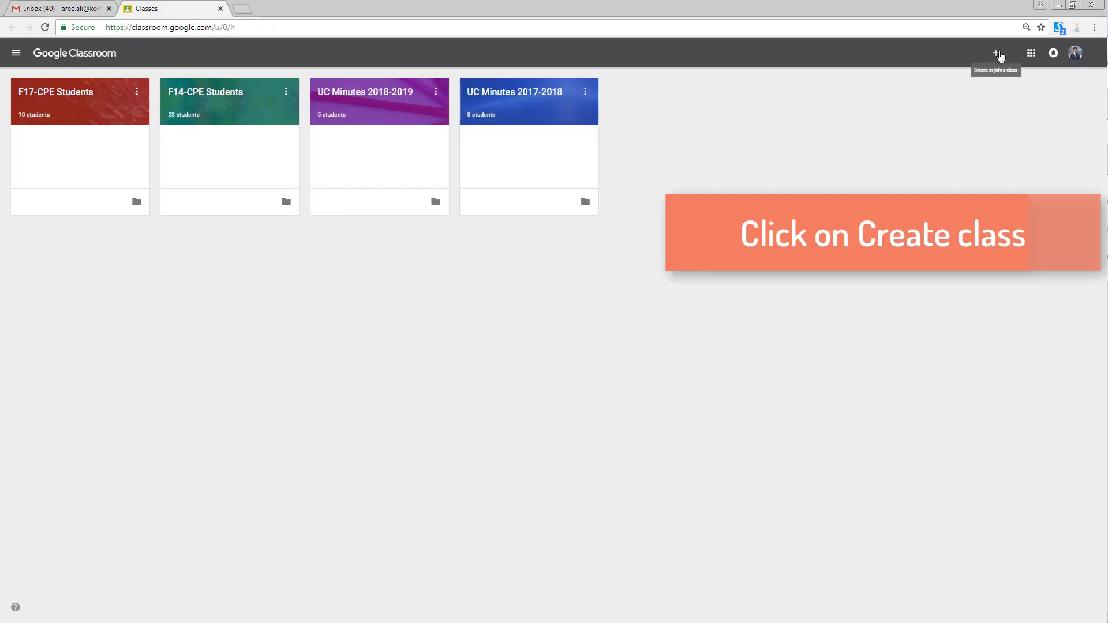
pyautogui.click(999, 55)
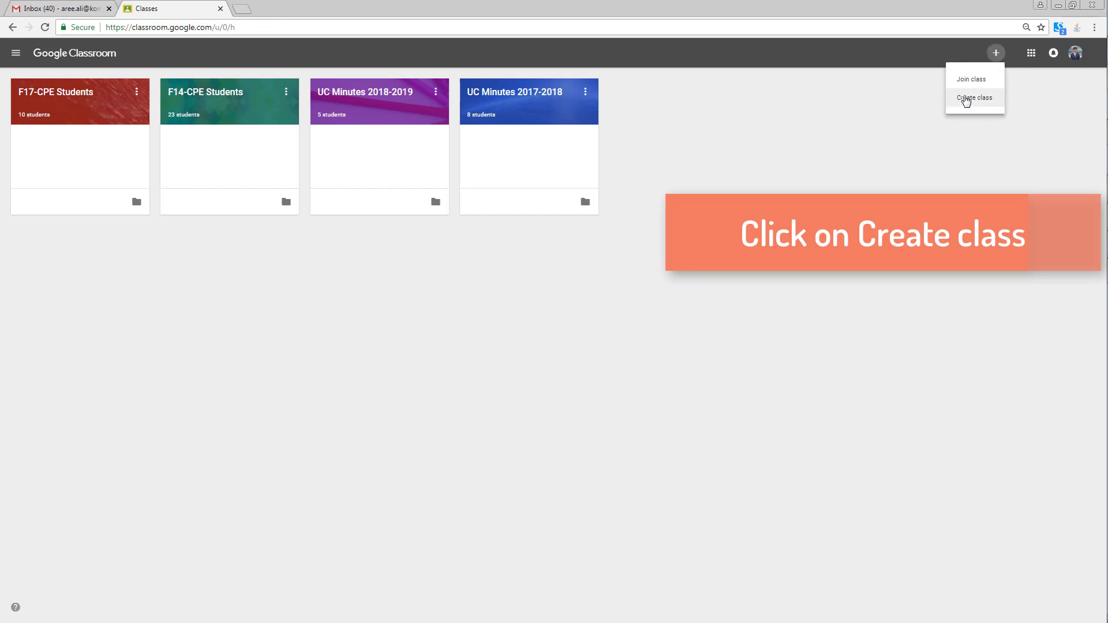
pyautogui.click(966, 101)
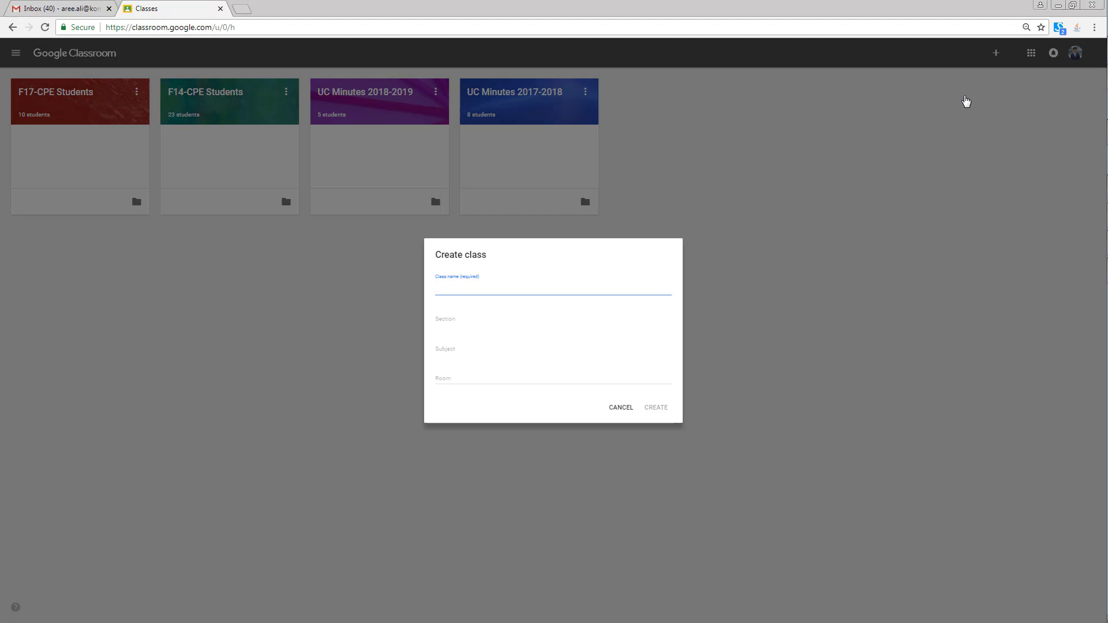
pyautogui.write('F18-Academic English 1')
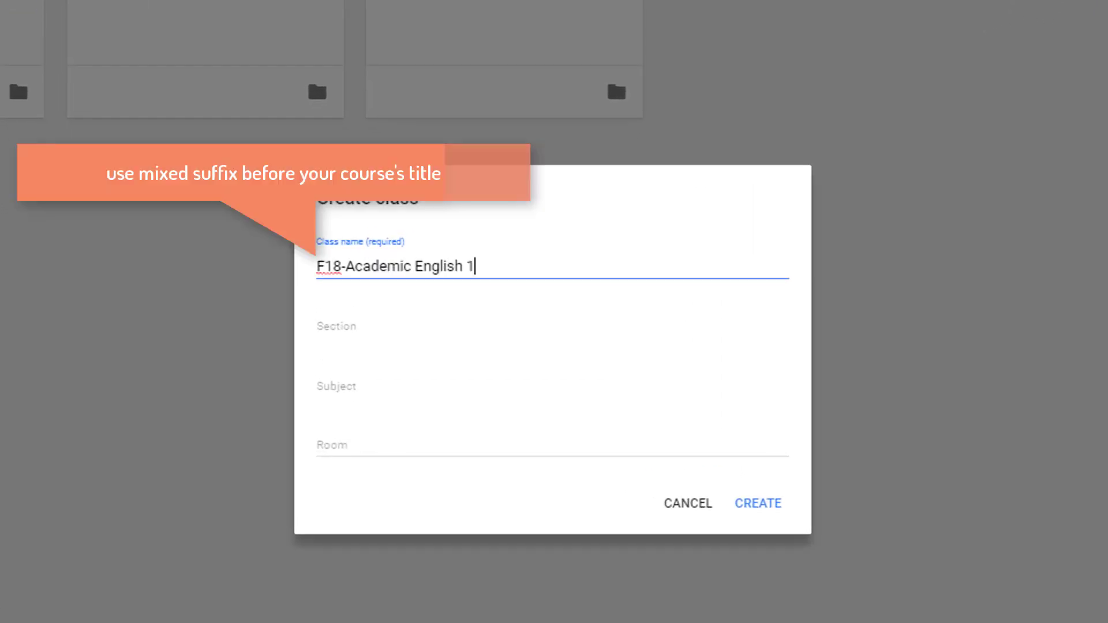
pyautogui.press('Tab')
pyautogui.write('S1')
pyautogui.press('Tab')
pyautogui.press('Tab')
pyautogui.write('B/G07')
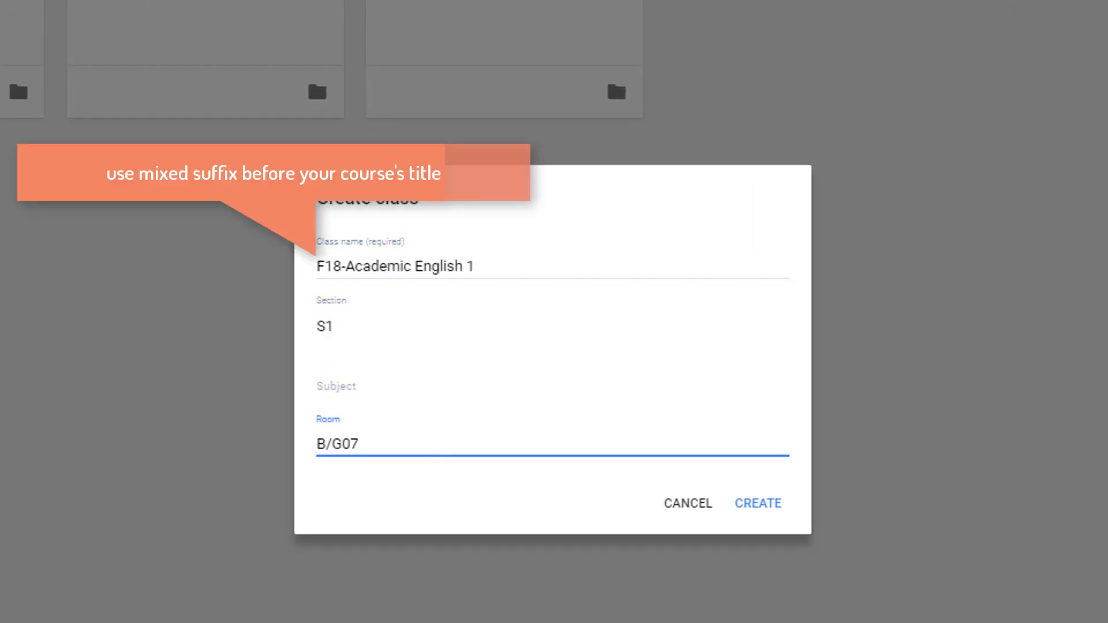
pyautogui.click(752, 500)
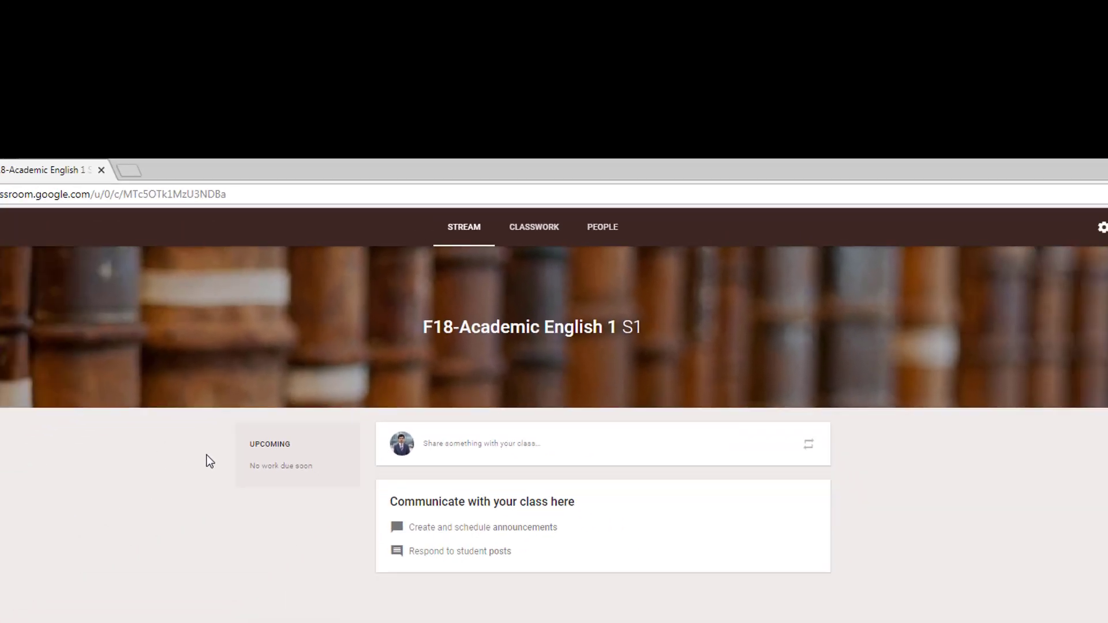
# Step: From the People page, invite the KUST Lecturer account as a co-teacher
pyautogui.click(606, 55)
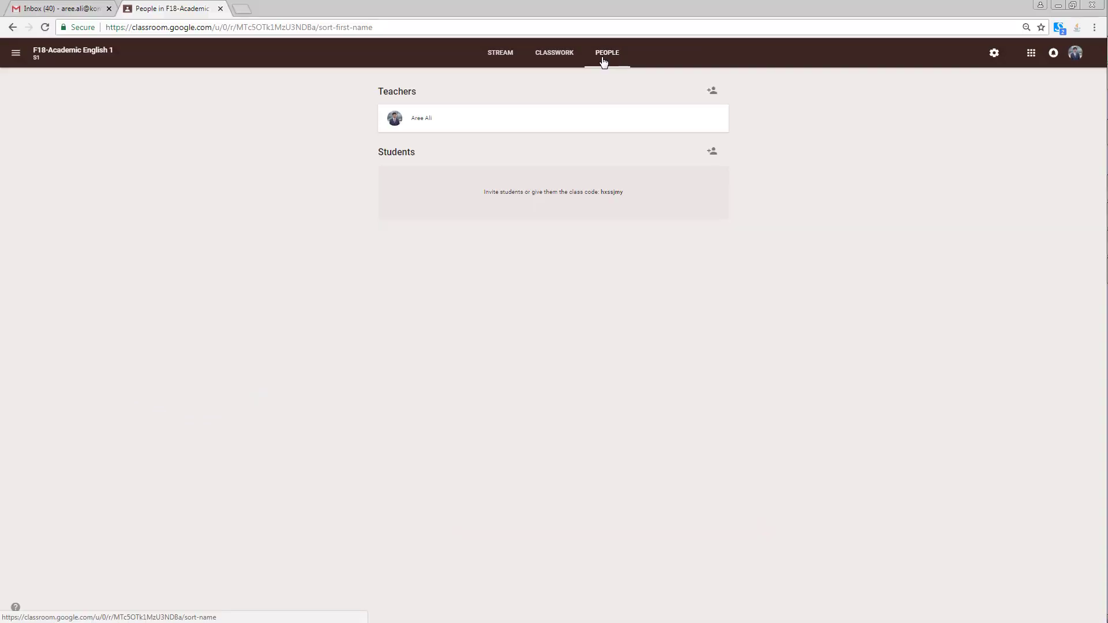
pyautogui.click(708, 92)
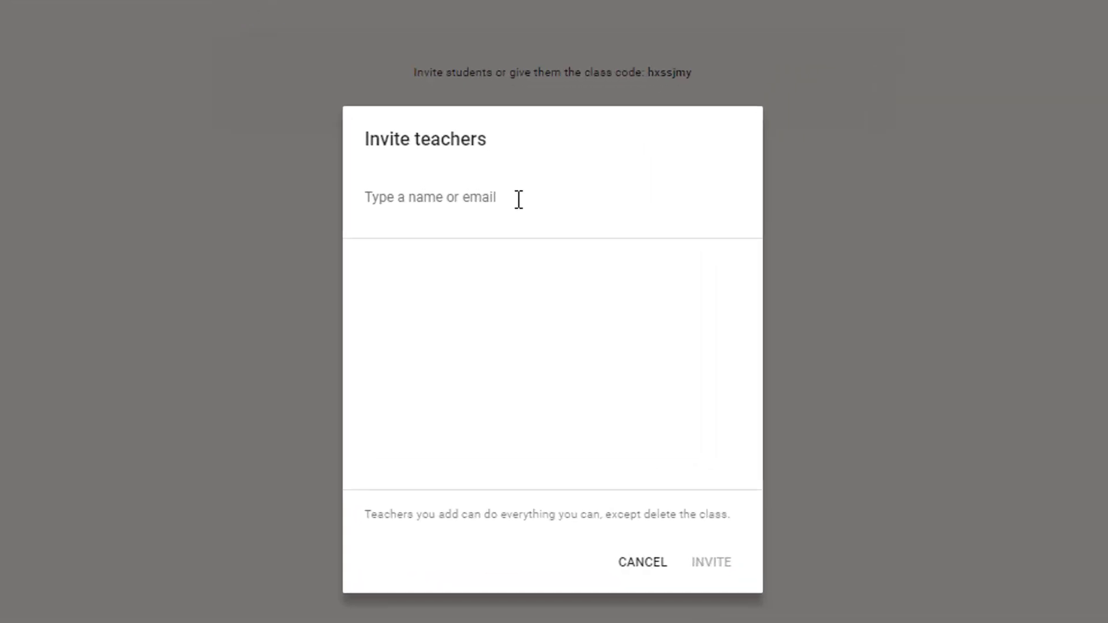
pyautogui.write('lectu')
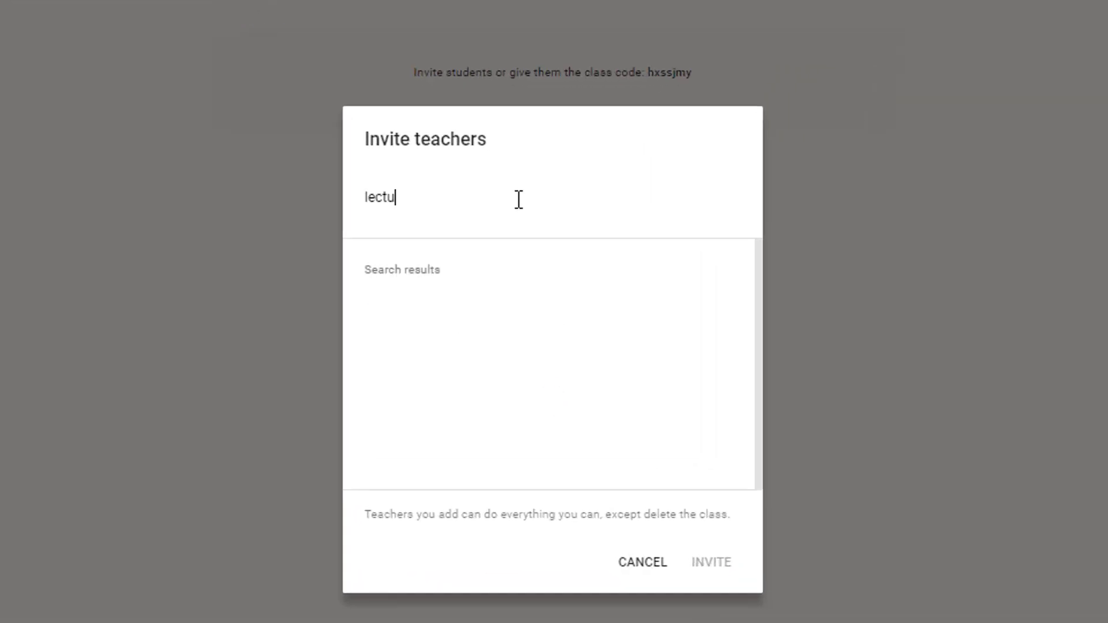
pyautogui.write('r')
pyautogui.click(477, 322)
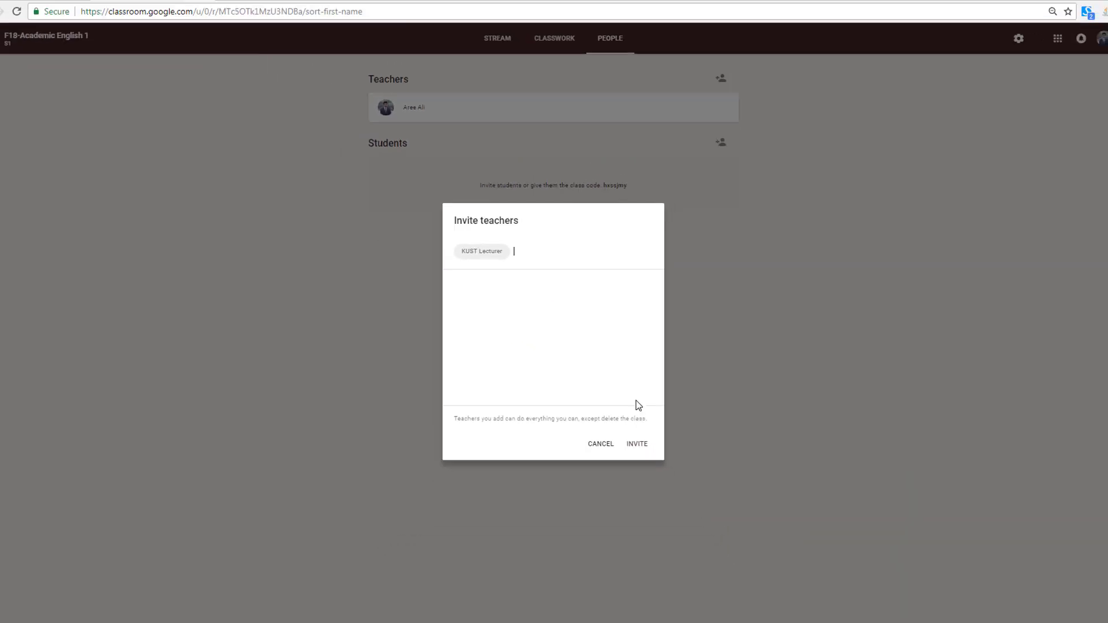
pyautogui.click(711, 562)
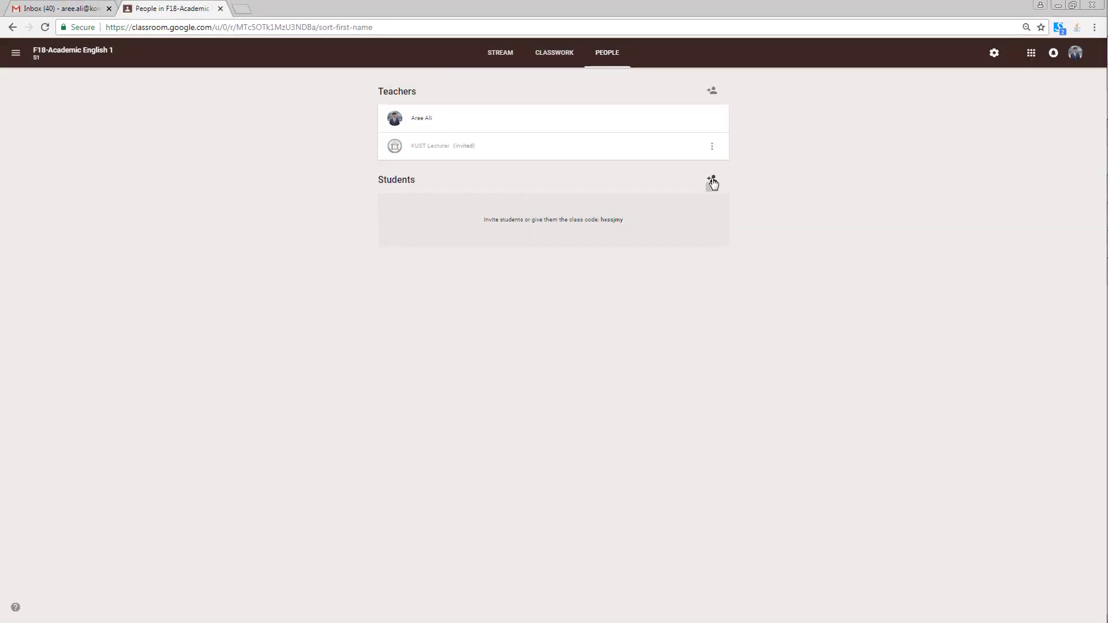
# Step: Search for and pick three students, then send them class invitations together
pyautogui.click(709, 179)
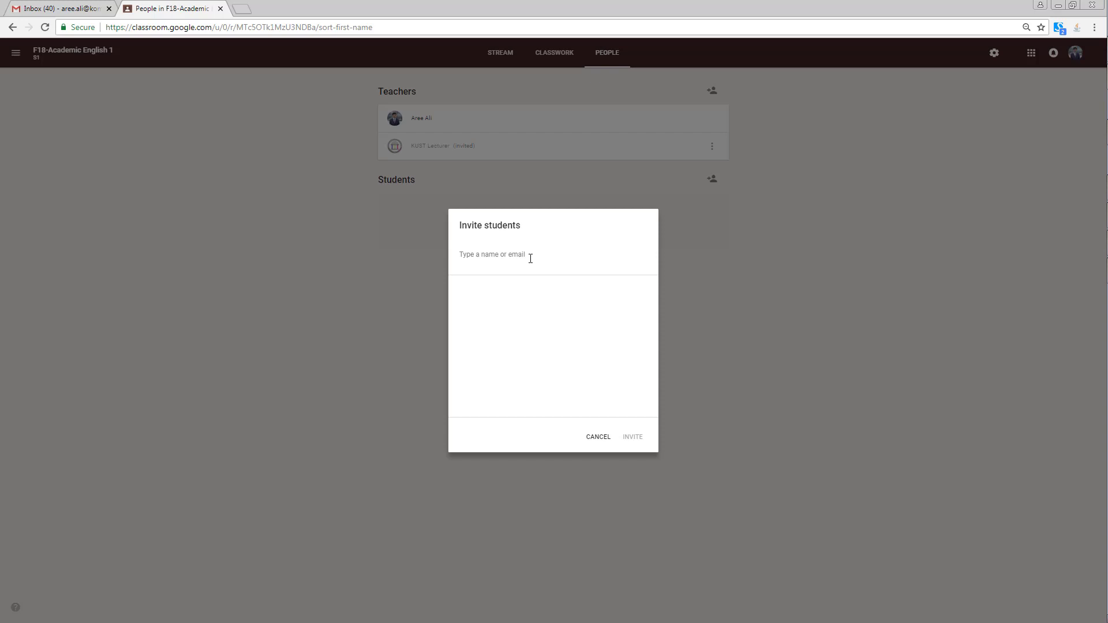
pyautogui.write('app')
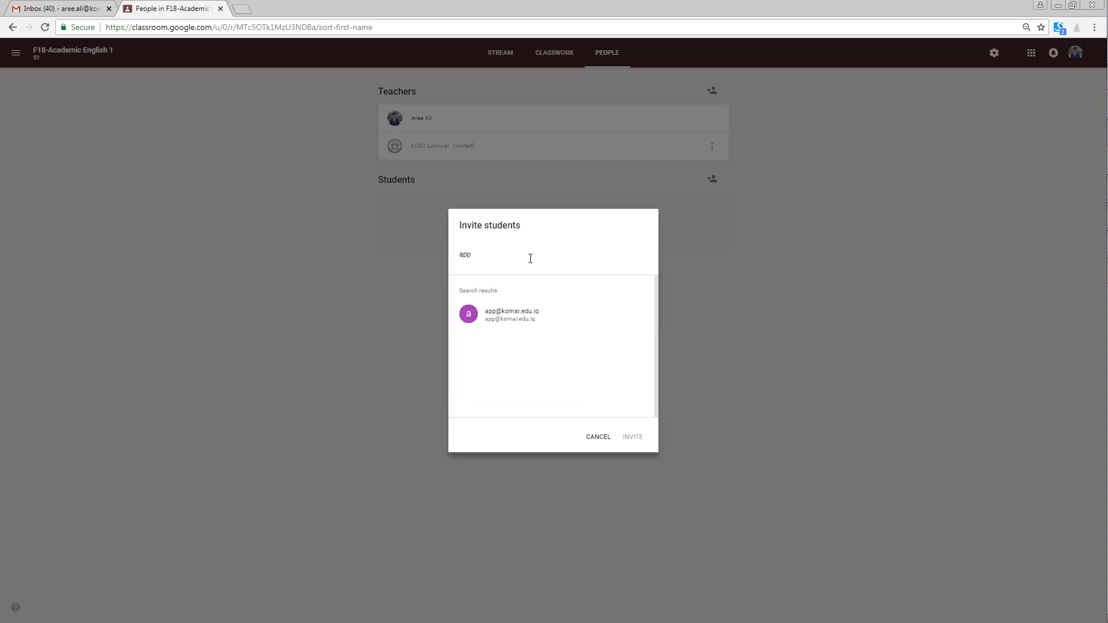
pyautogui.click(518, 328)
pyautogui.write('r')
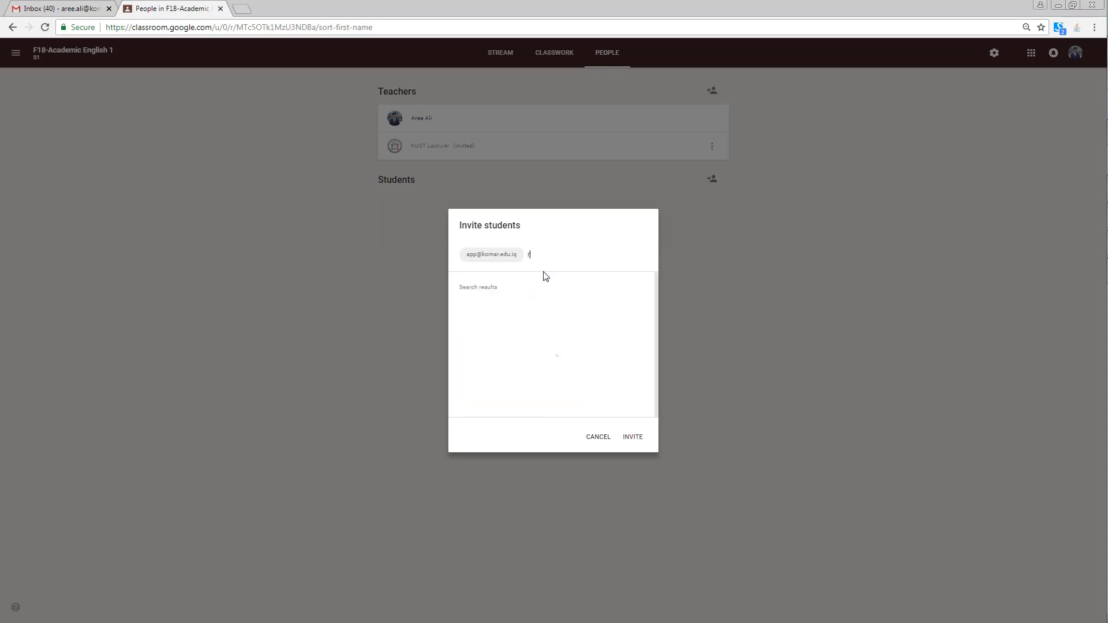
pyautogui.write('an')
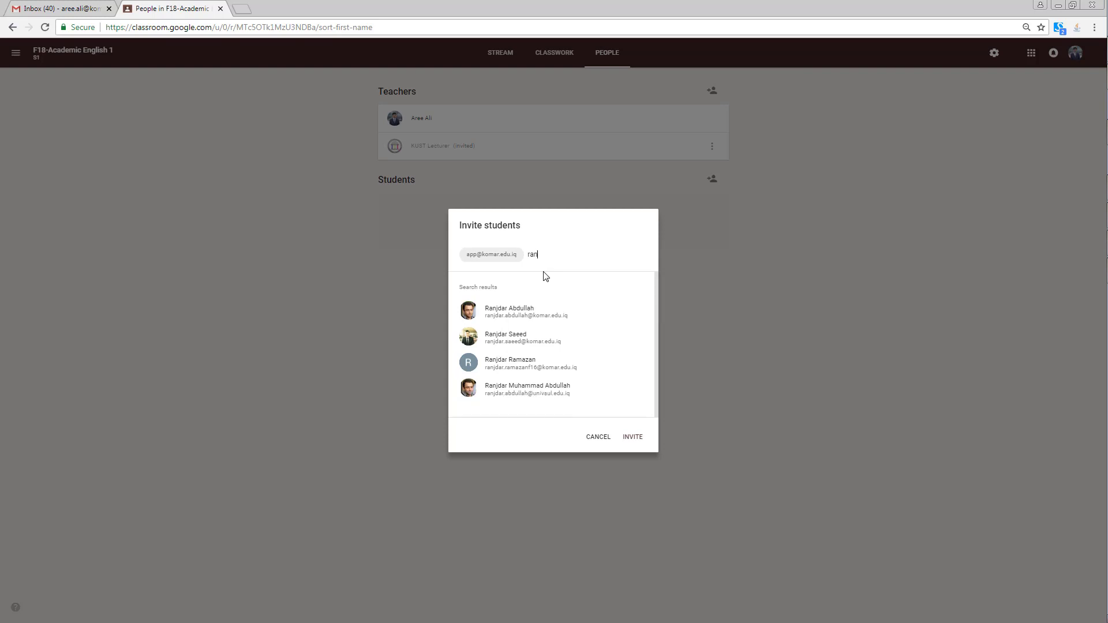
pyautogui.write('j')
pyautogui.click(521, 345)
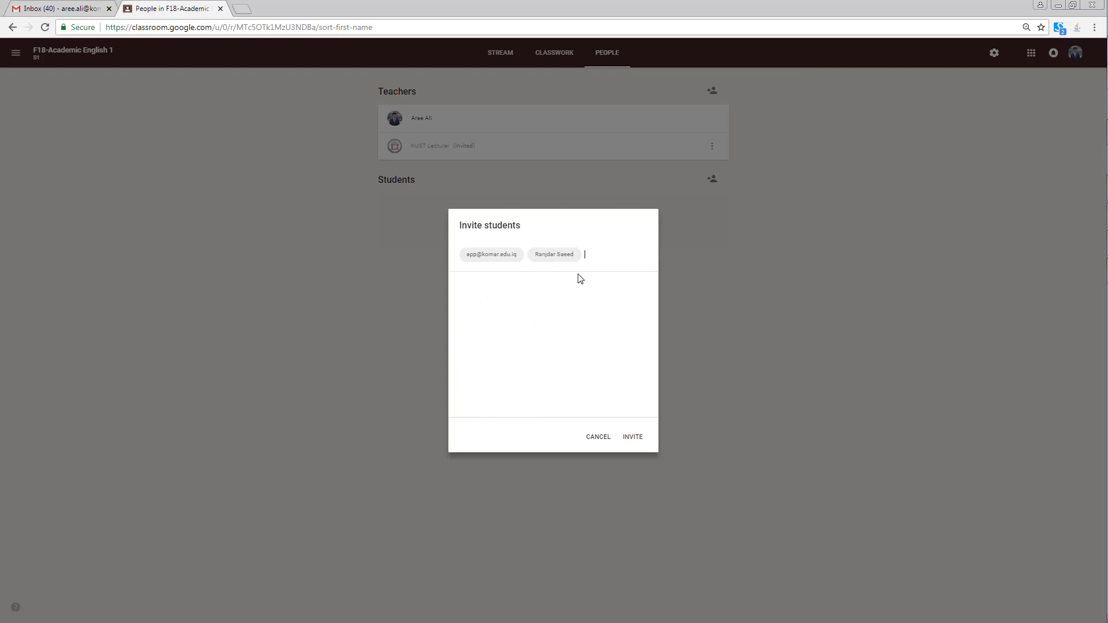
pyautogui.write('moha')
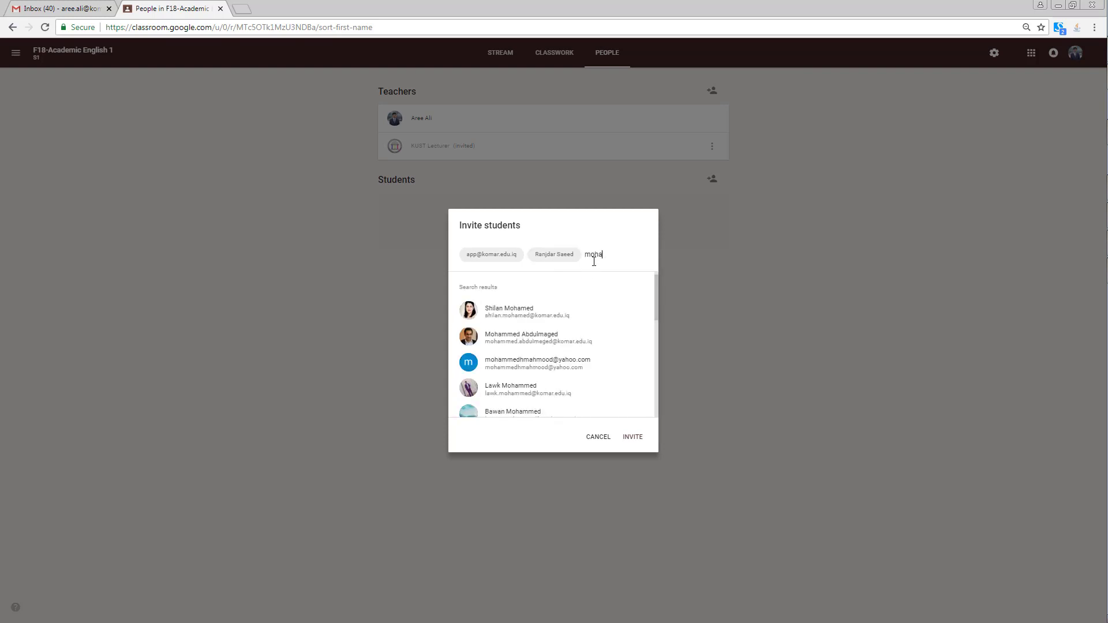
pyautogui.click(498, 342)
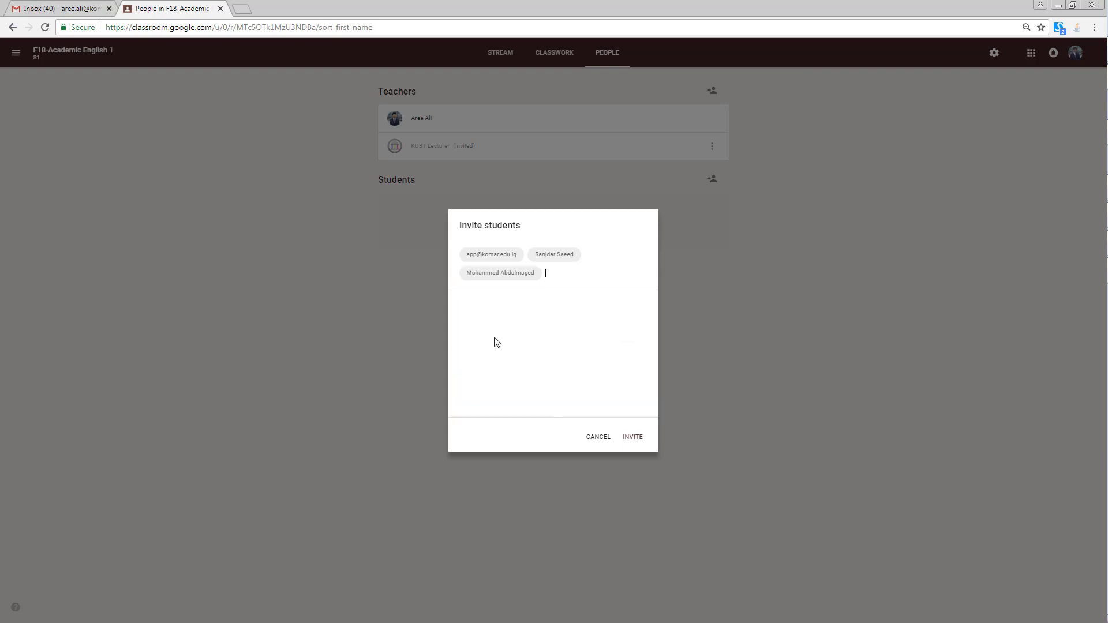
pyautogui.click(634, 439)
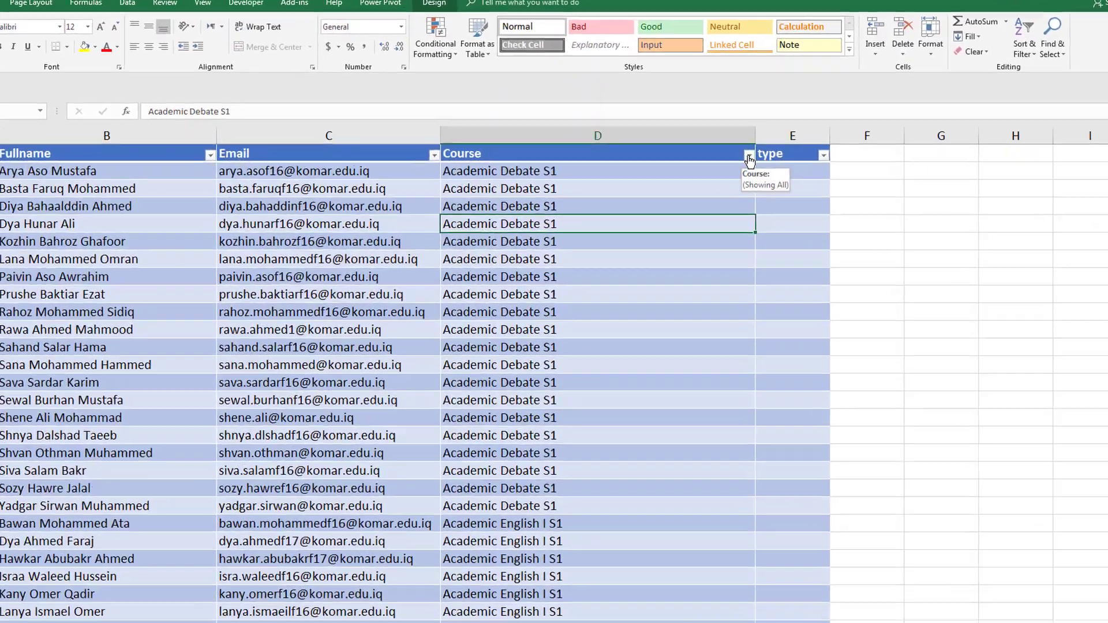
# Step: Filter the Course column to Academic English I S1 and select the email cells C22:C39
pyautogui.click(725, 143)
pyautogui.click(521, 318)
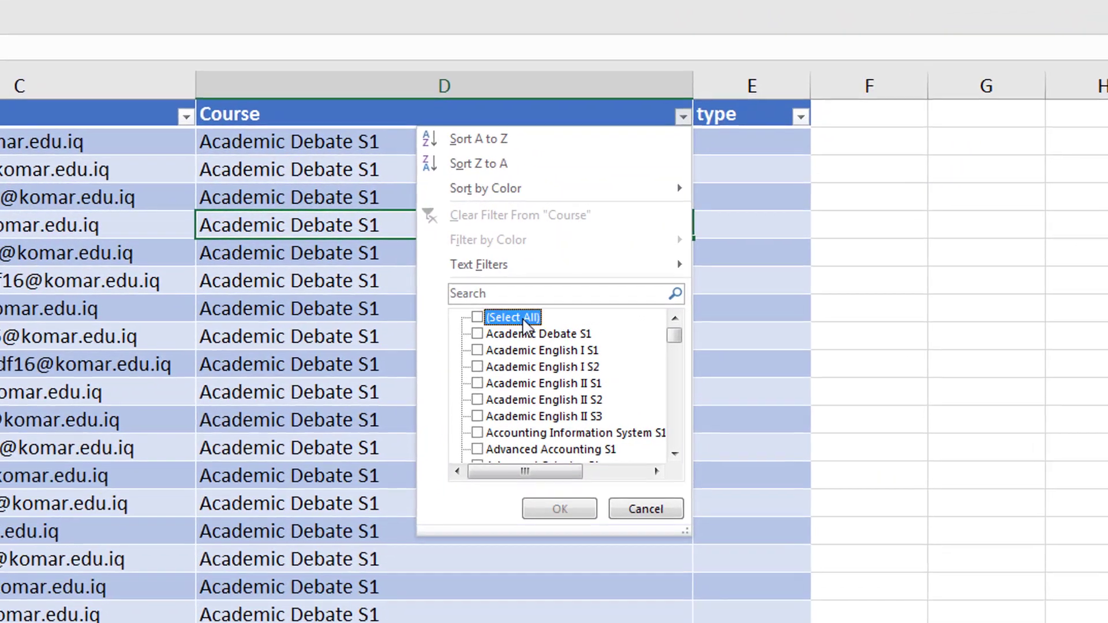
pyautogui.click(541, 368)
pyautogui.click(560, 510)
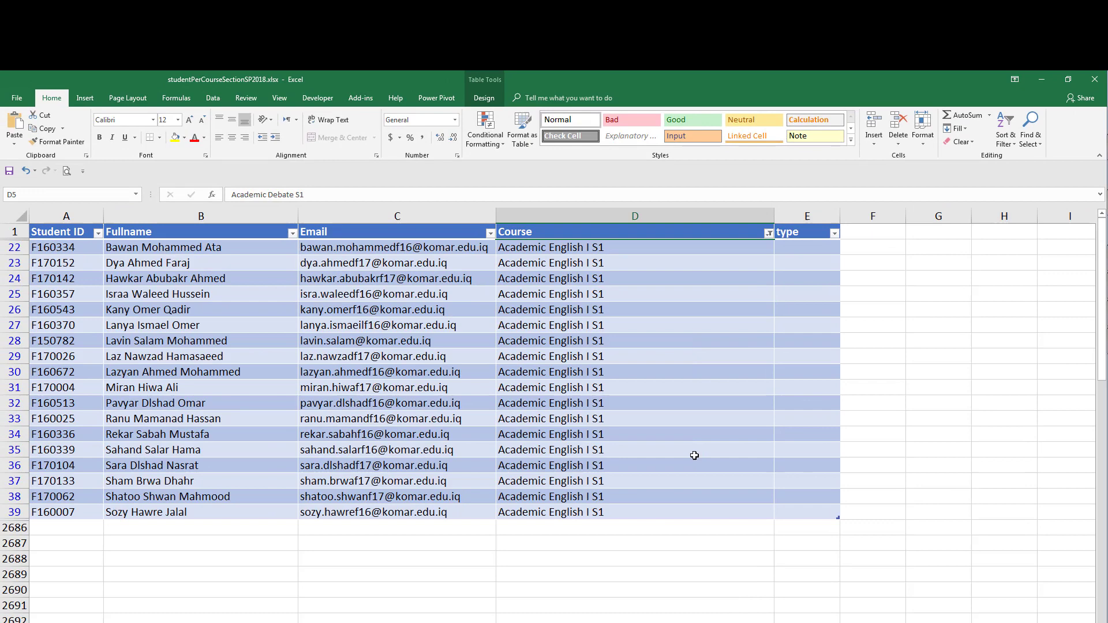
pyautogui.moveTo(362, 248); pyautogui.dragTo(386, 513)
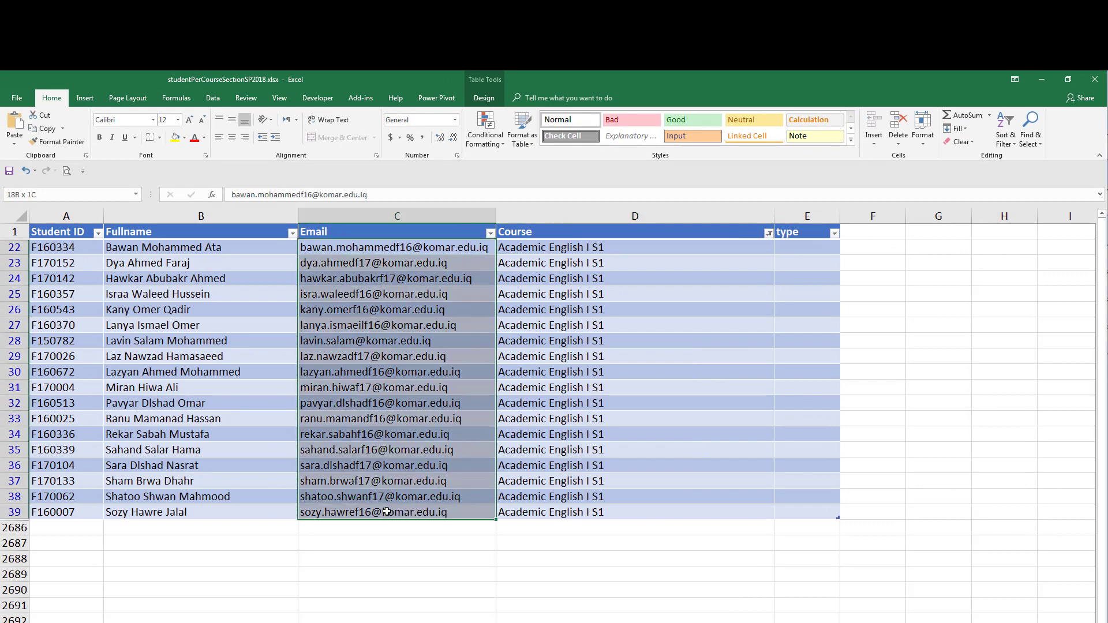
# Step: Copy the filtered emails and paste them into a new student invitation as recipients
pyautogui.hotkey('ctrl', 'c')
pyautogui.hotkey('alt', 'Tab')
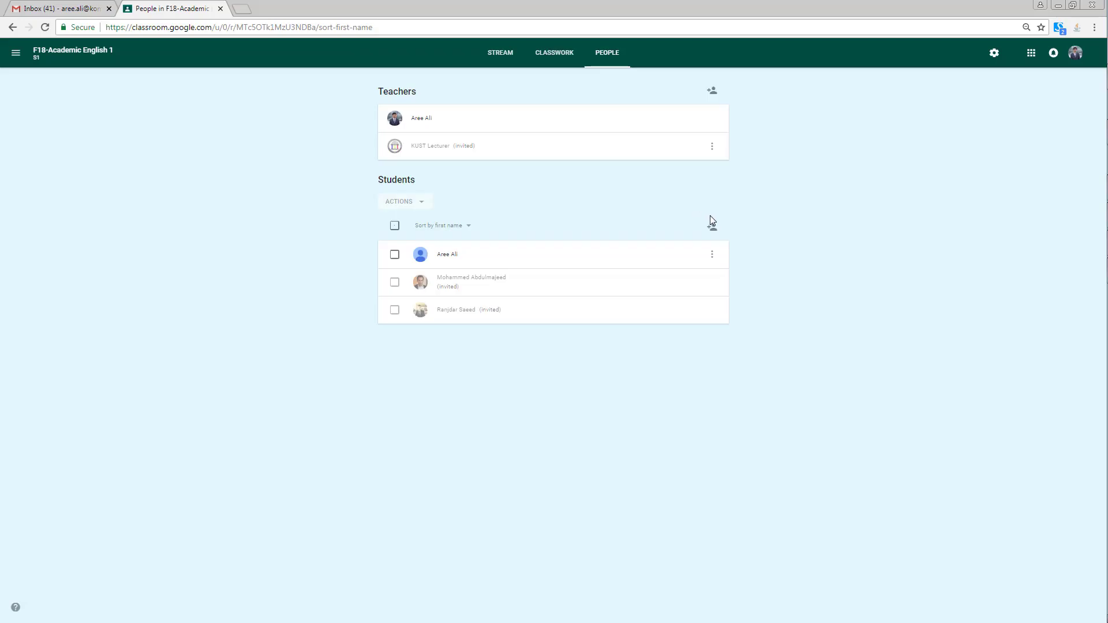
pyautogui.click(712, 227)
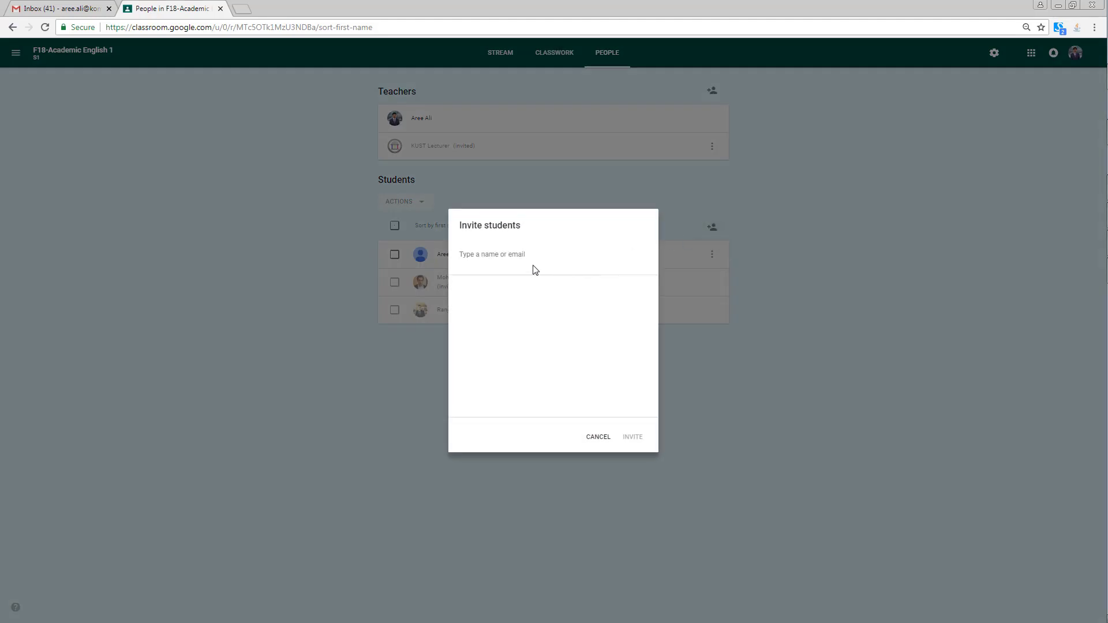
pyautogui.hotkey('ctrl', 'v')
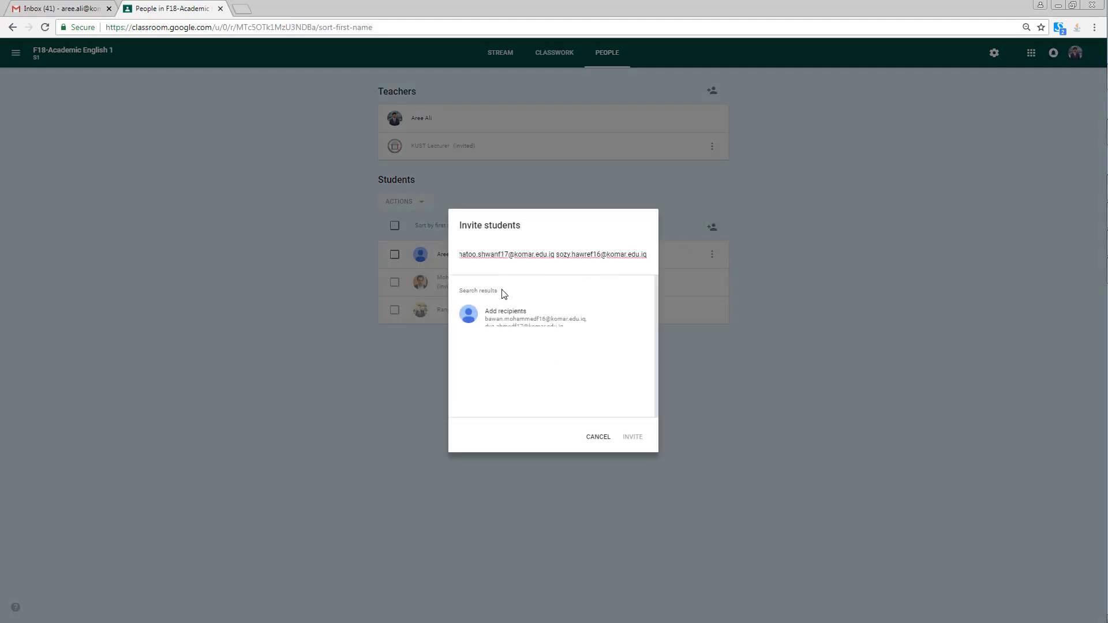
pyautogui.click(509, 321)
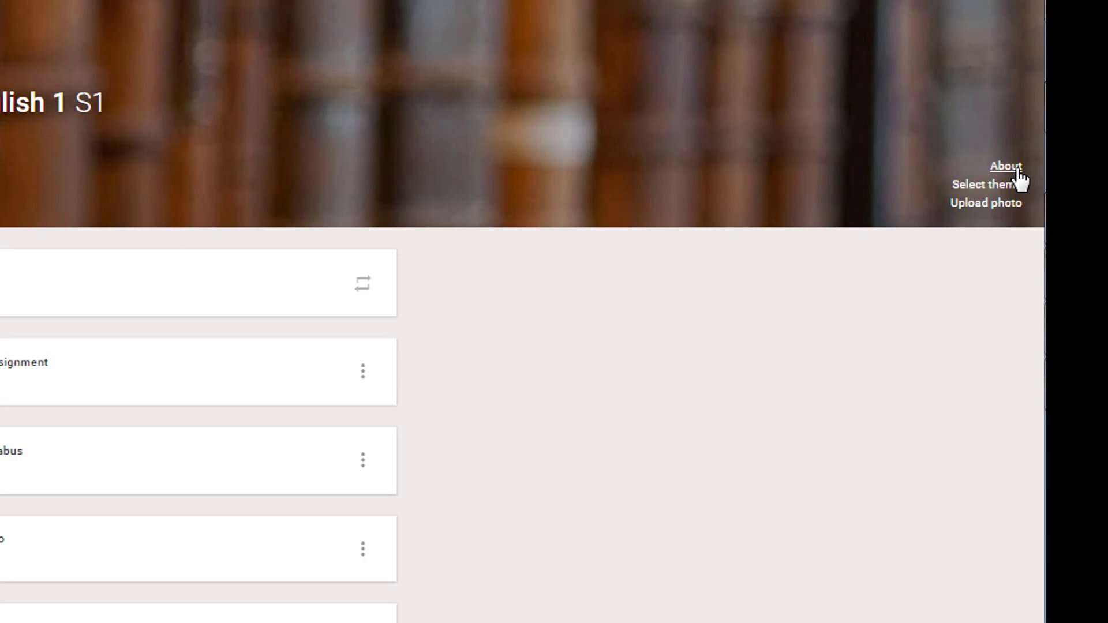
pyautogui.click(1018, 170)
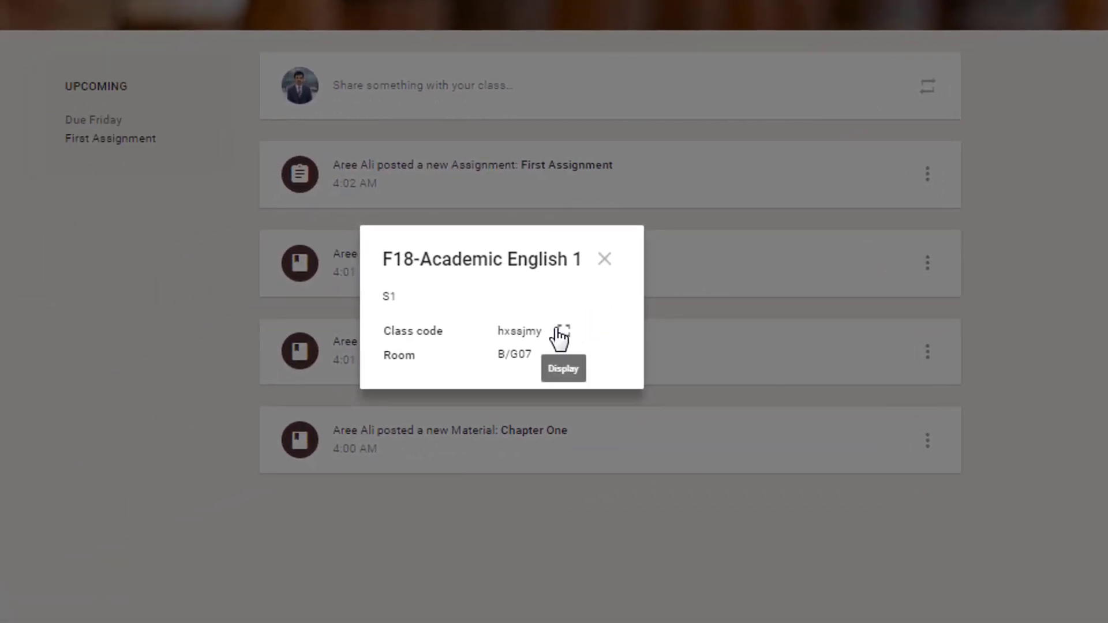
pyautogui.click(560, 336)
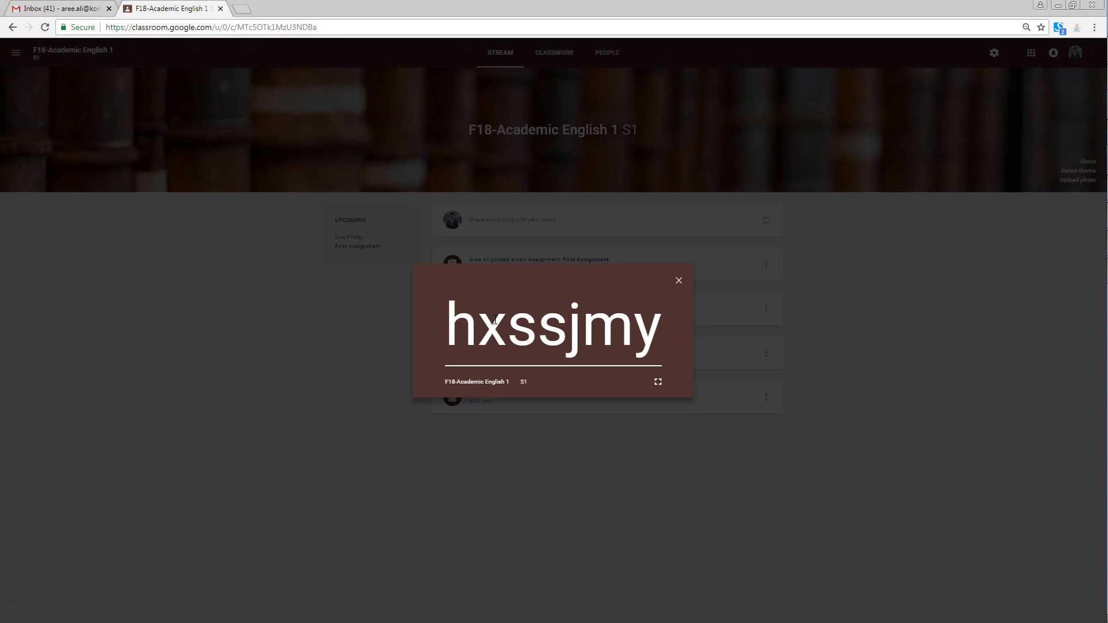
pyautogui.click(679, 284)
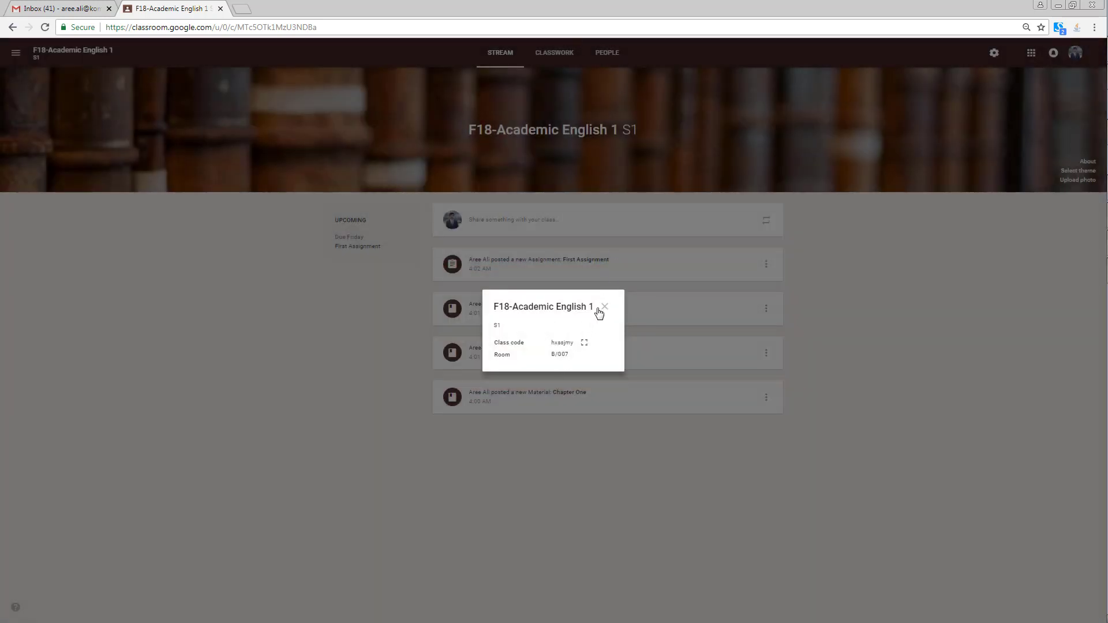
pyautogui.click(597, 165)
pyautogui.click(606, 53)
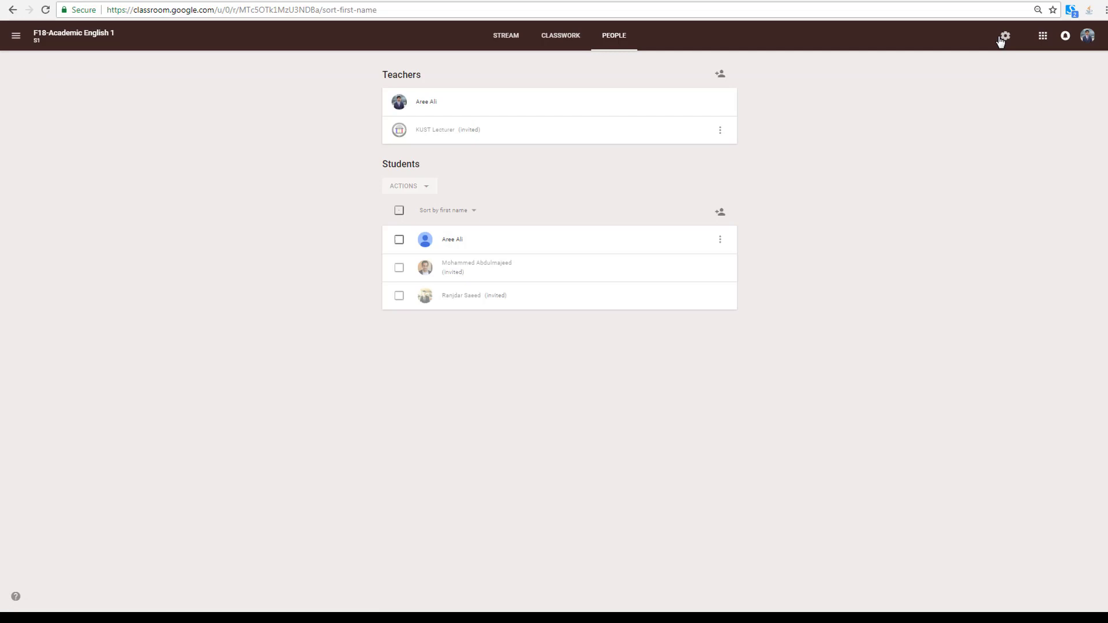
pyautogui.click(1003, 38)
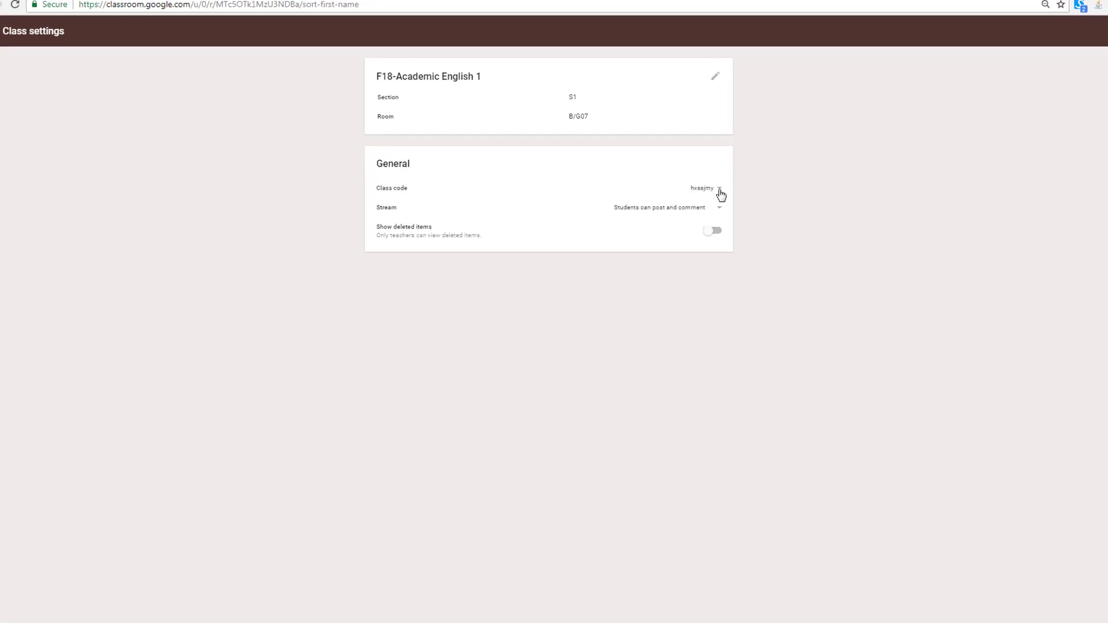
pyautogui.click(725, 188)
pyautogui.click(719, 213)
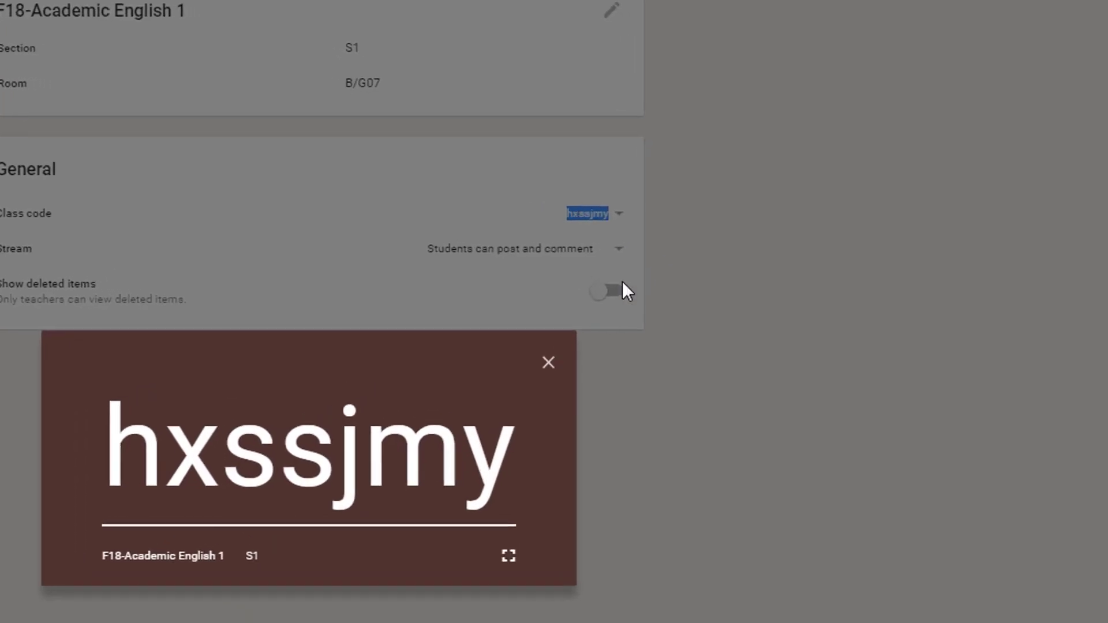
pyautogui.click(535, 379)
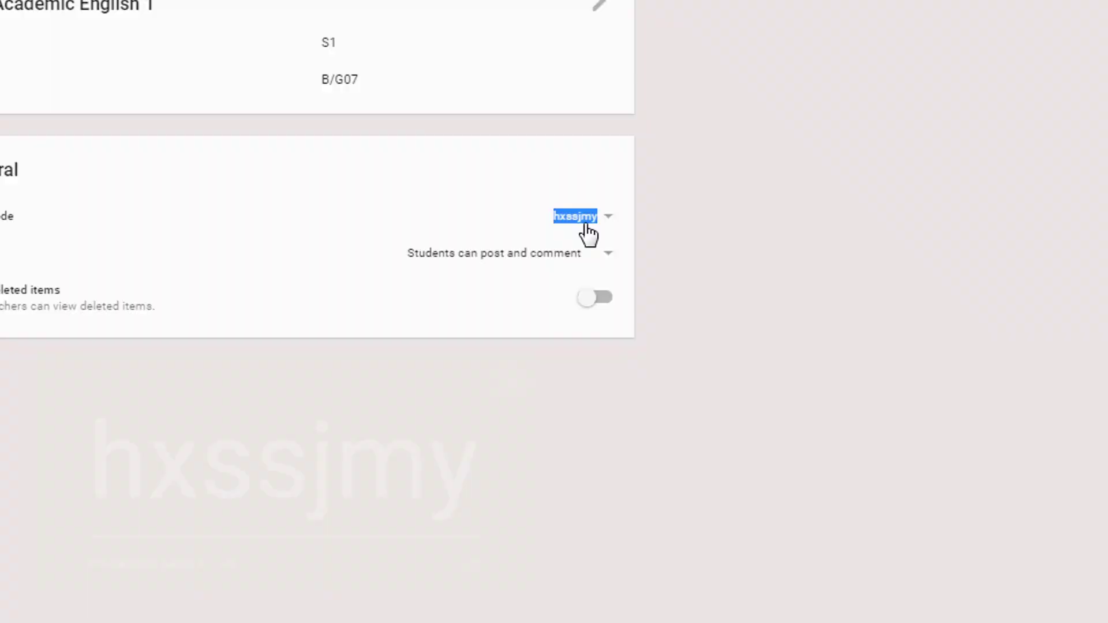
# Step: On the Classwork page, add the topics Homework and Quiz
pyautogui.click(609, 217)
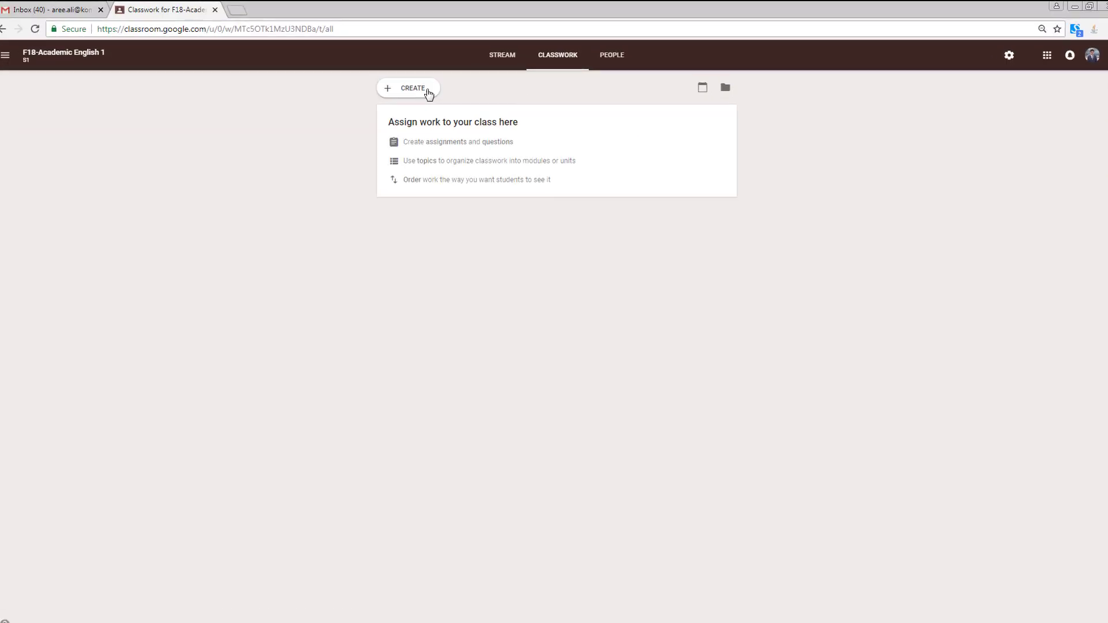
pyautogui.click(424, 90)
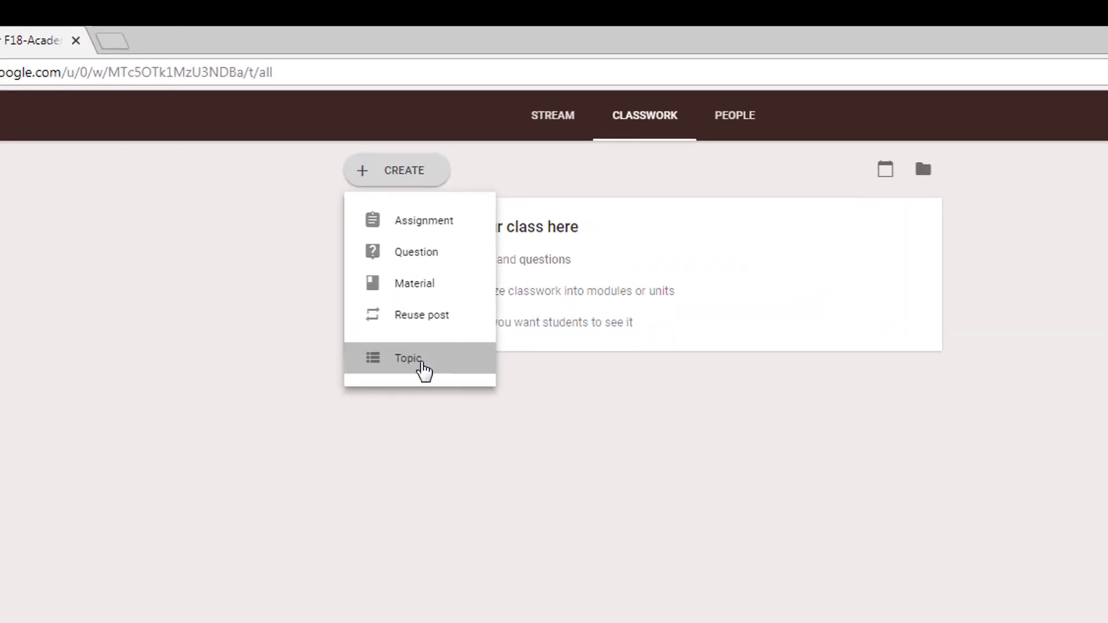
pyautogui.click(419, 333)
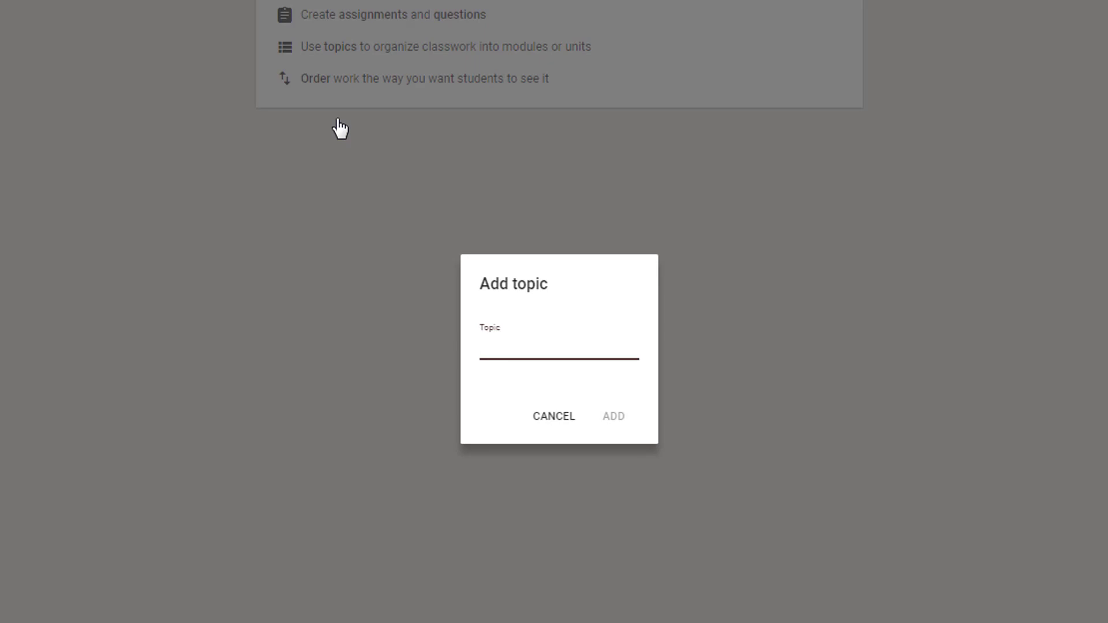
pyautogui.write('Homework')
pyautogui.press('Return')
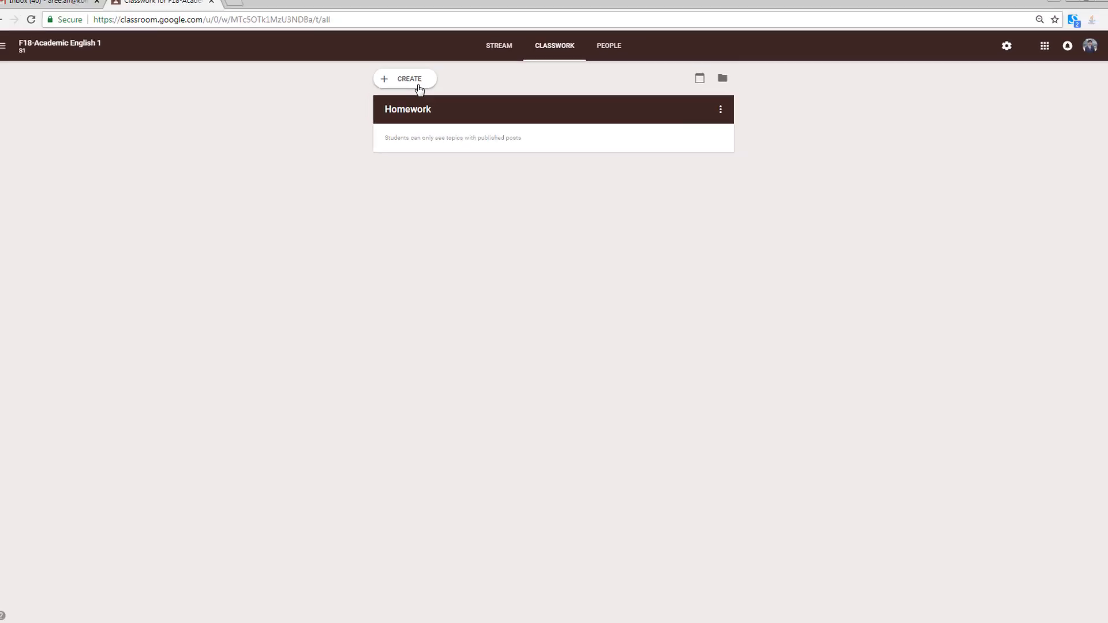
pyautogui.click(418, 90)
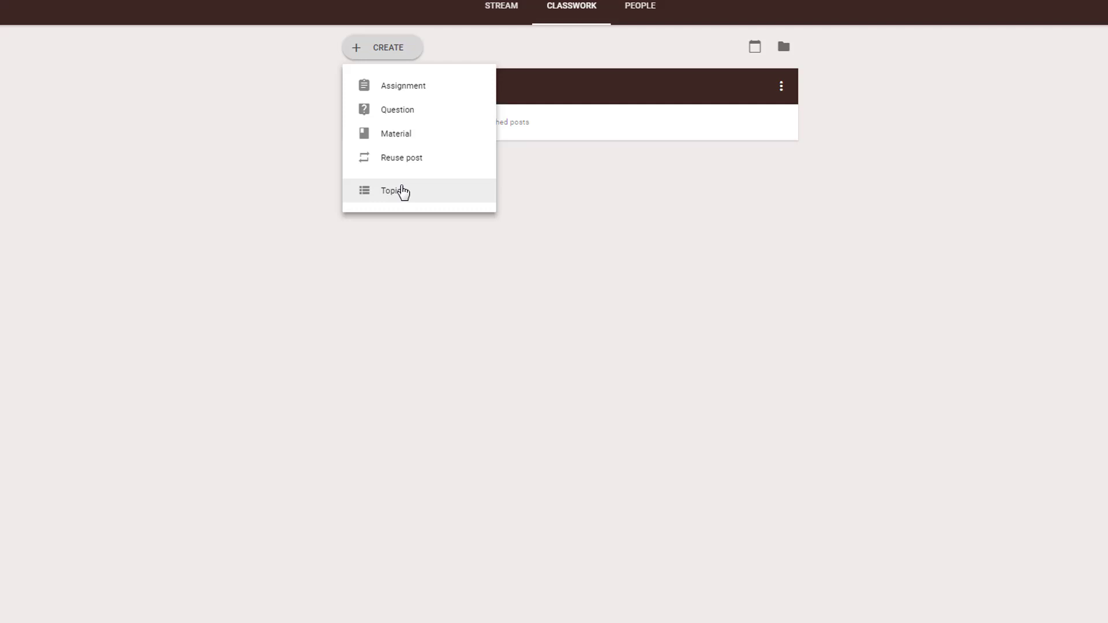
pyautogui.click(404, 193)
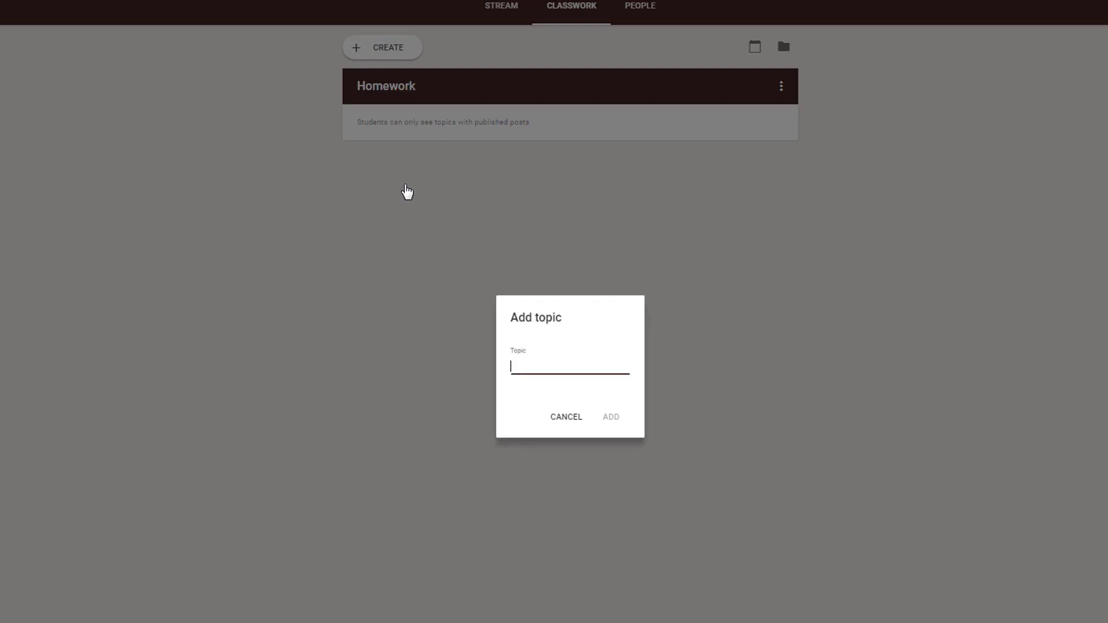
pyautogui.write('Qu')
pyautogui.press('BackSpace')
pyautogui.press('BackSpace')
pyautogui.press('Return')
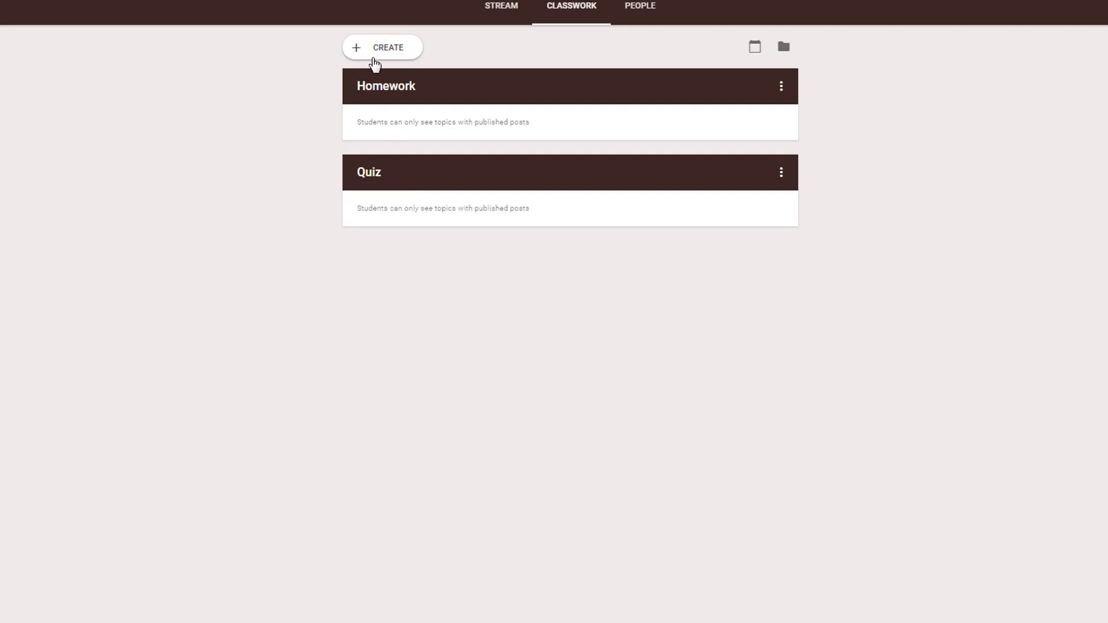
# Step: Add the topics Lecture Notes and Course Syllabus
pyautogui.click(374, 53)
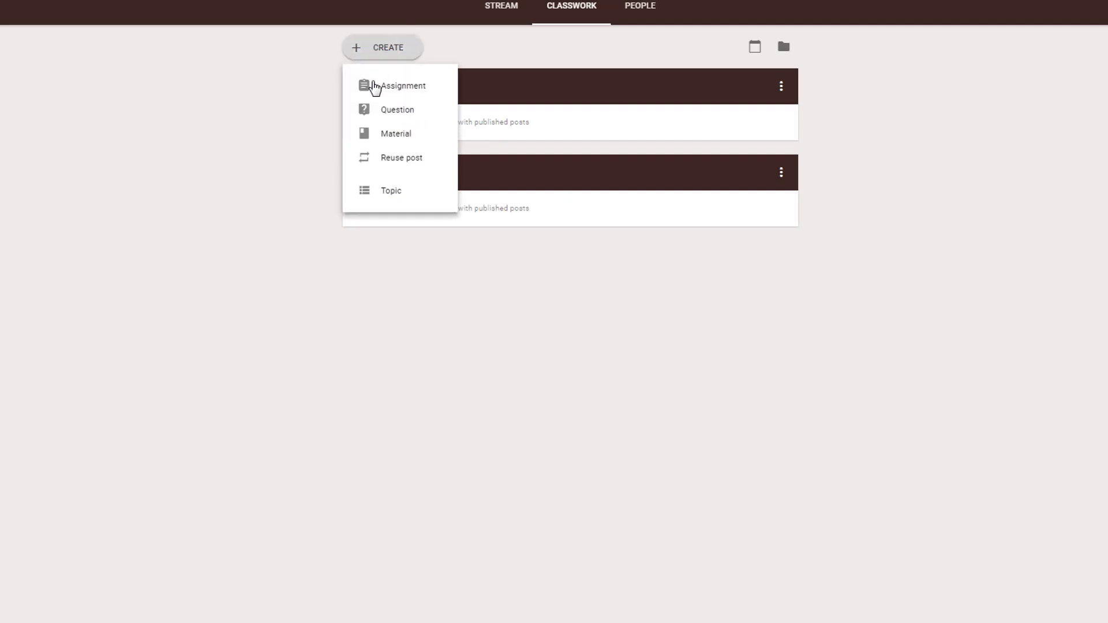
pyautogui.click(393, 191)
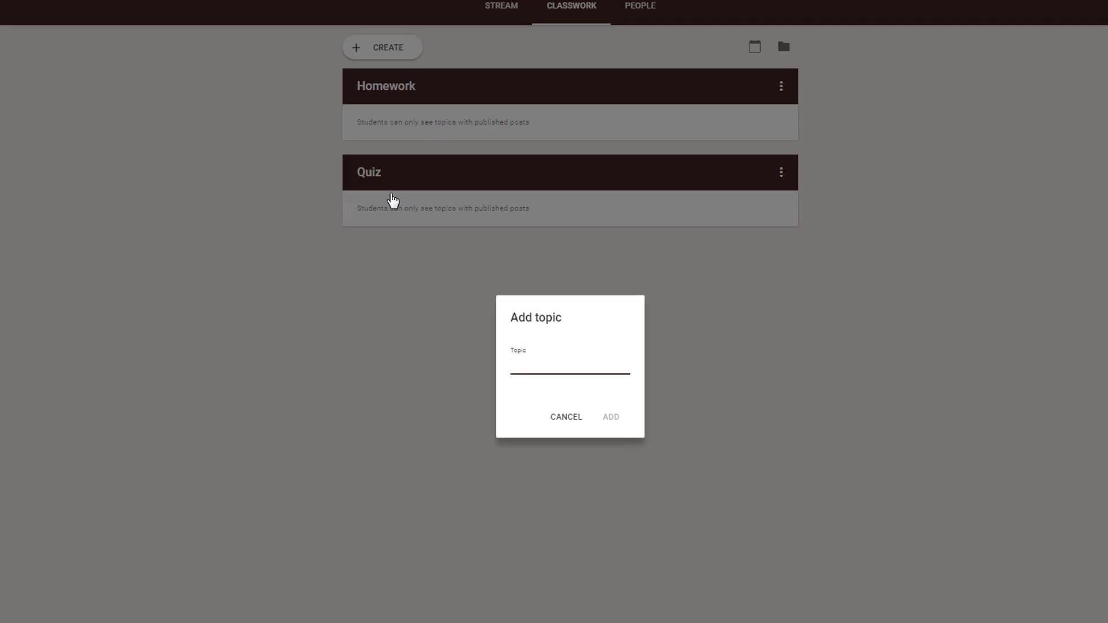
pyautogui.write('L')
pyautogui.write('s')
pyautogui.press('Return')
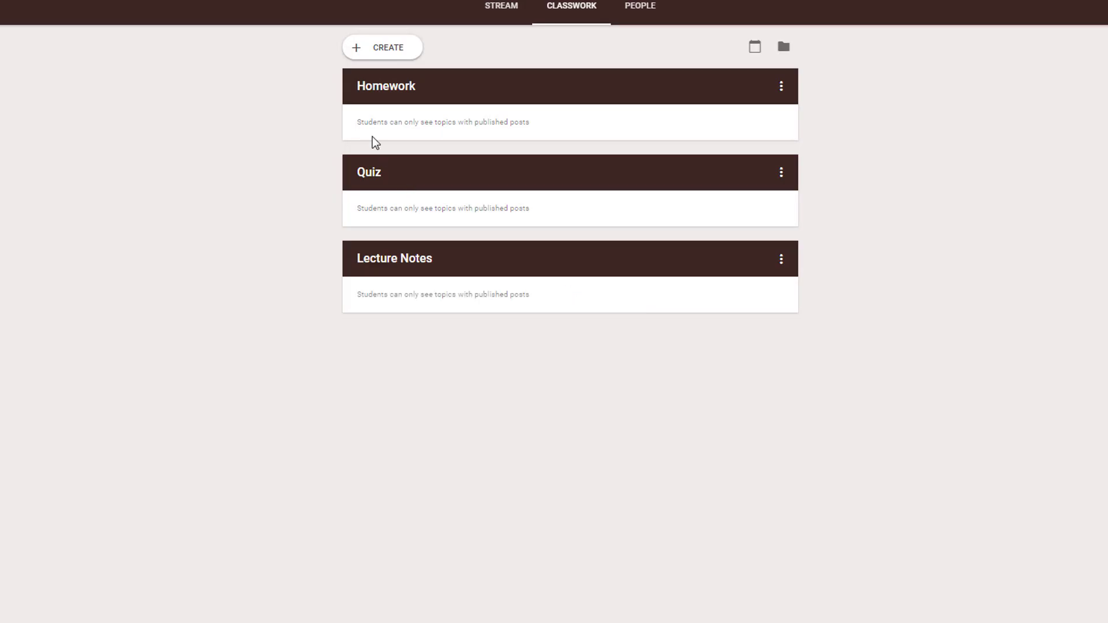
pyautogui.click(384, 50)
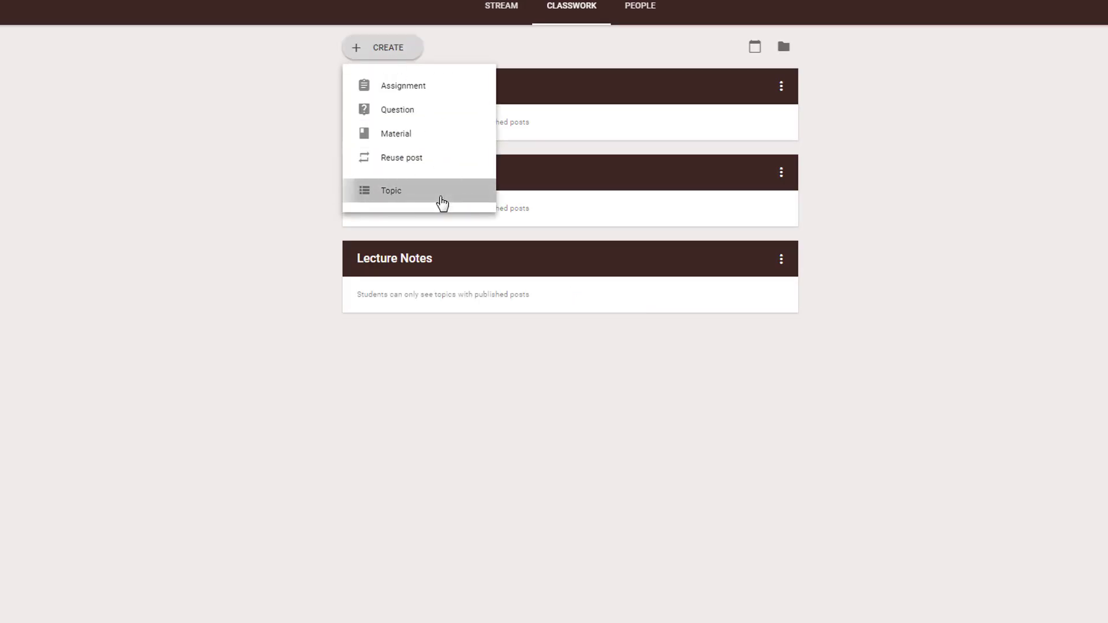
pyautogui.click(442, 202)
pyautogui.write('Cour')
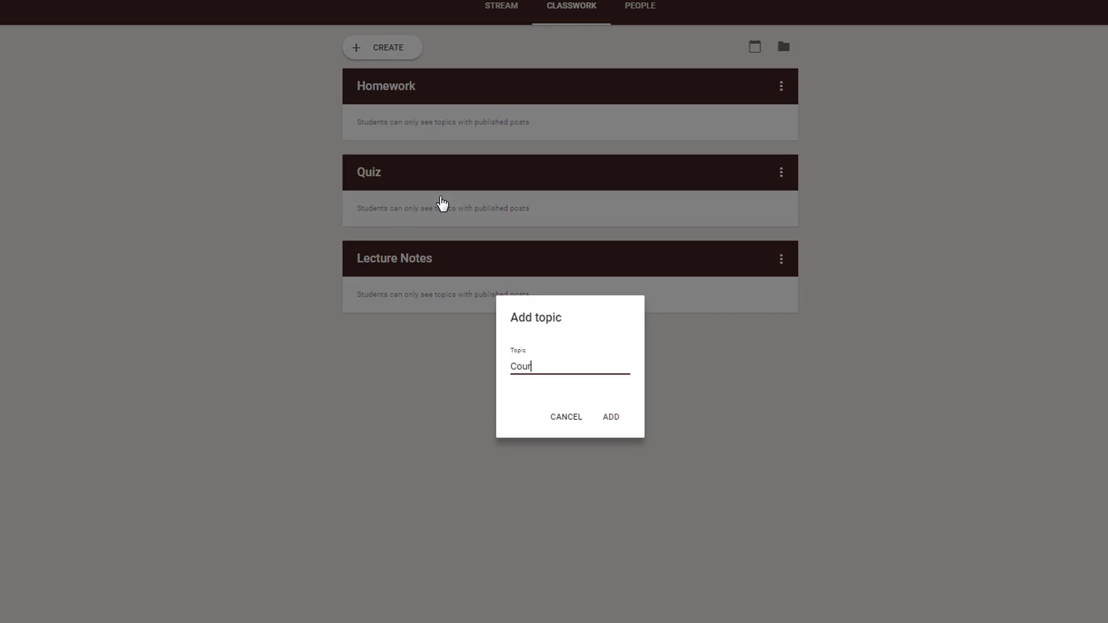
pyautogui.write('se Syllabus')
pyautogui.press('Return')
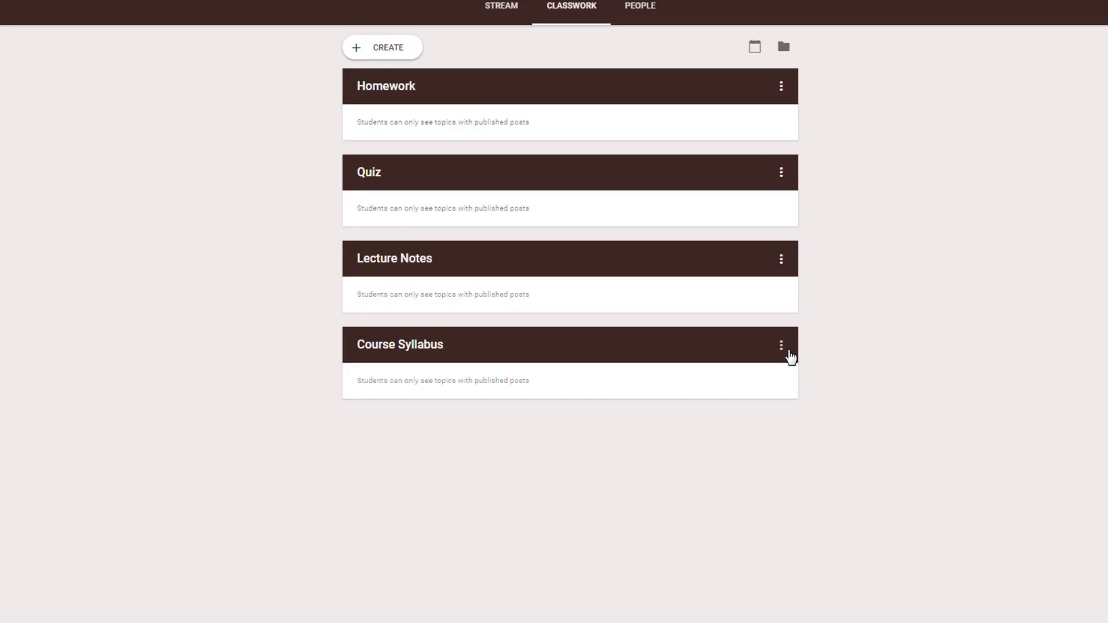
# Step: Move the Course Syllabus topic up twice, above Lecture Notes and then Quiz
pyautogui.click(782, 347)
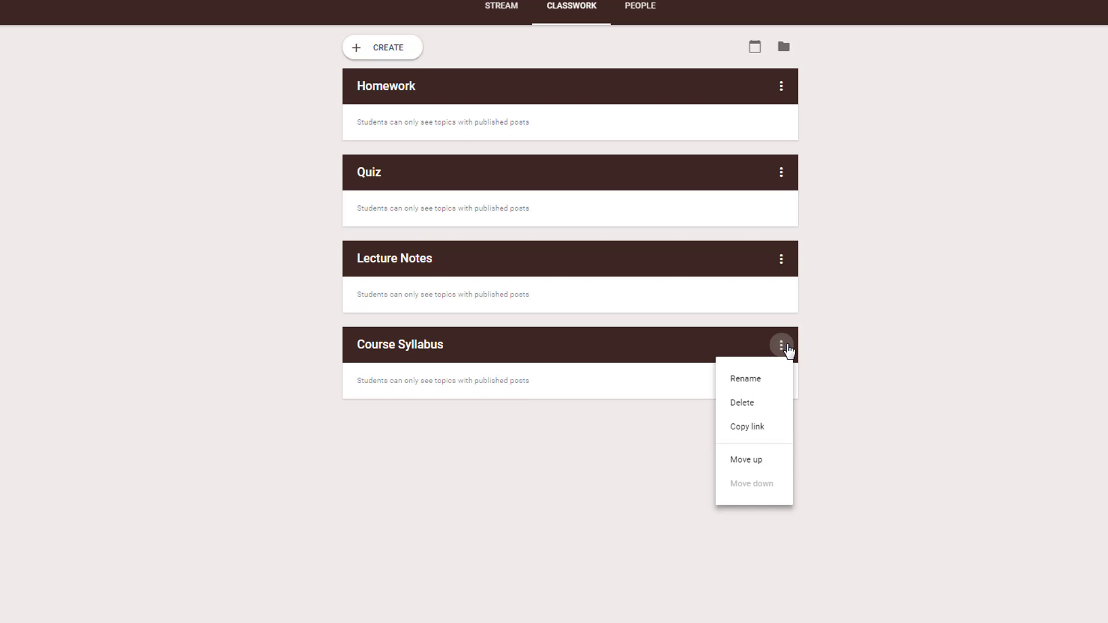
pyautogui.click(753, 460)
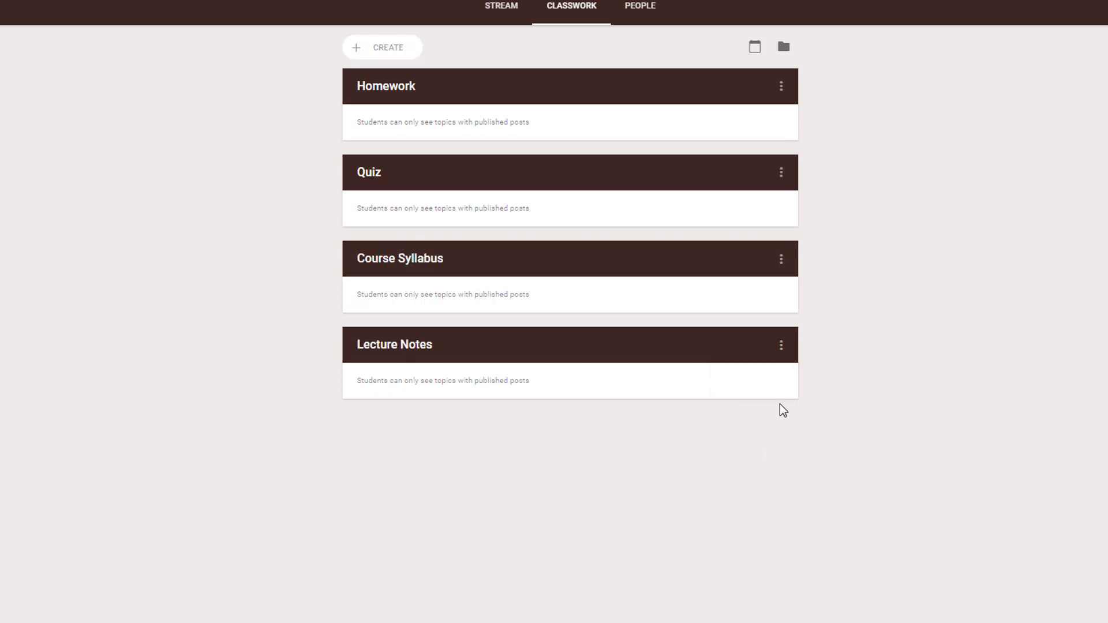
pyautogui.click(782, 258)
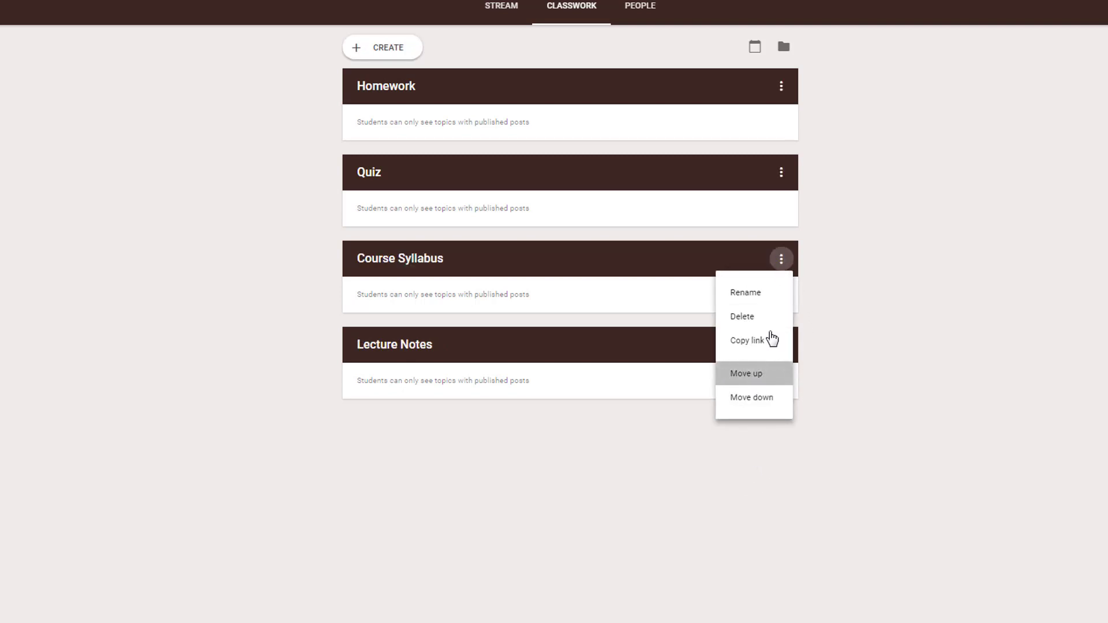
pyautogui.click(752, 373)
# Step: Move Course Syllabus back down twice so it sits last, below Lecture Notes
pyautogui.click(782, 173)
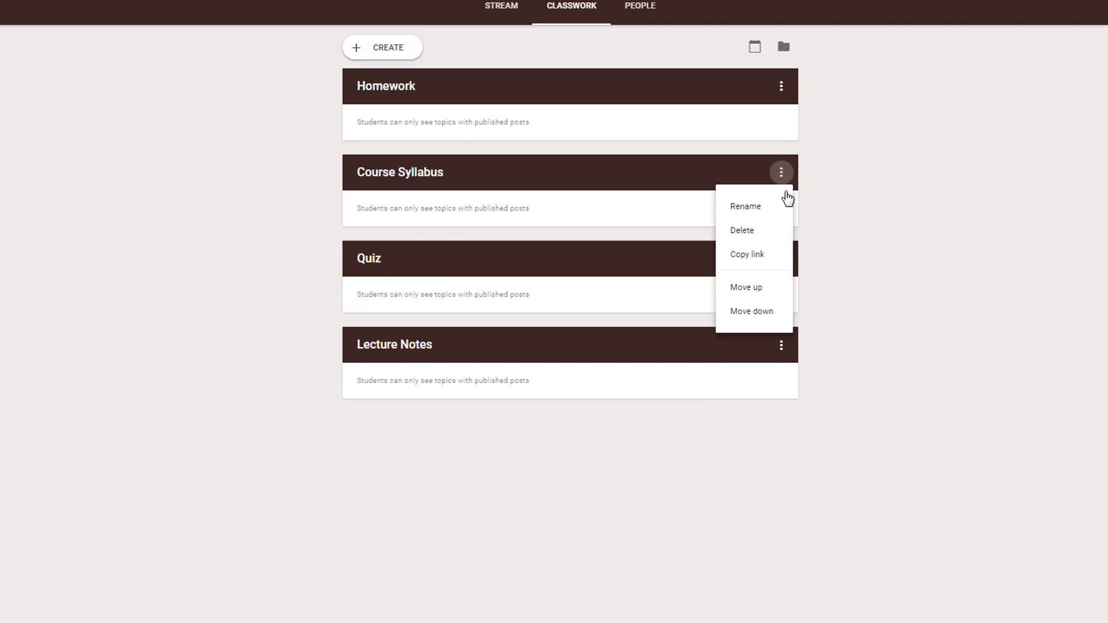
pyautogui.click(772, 312)
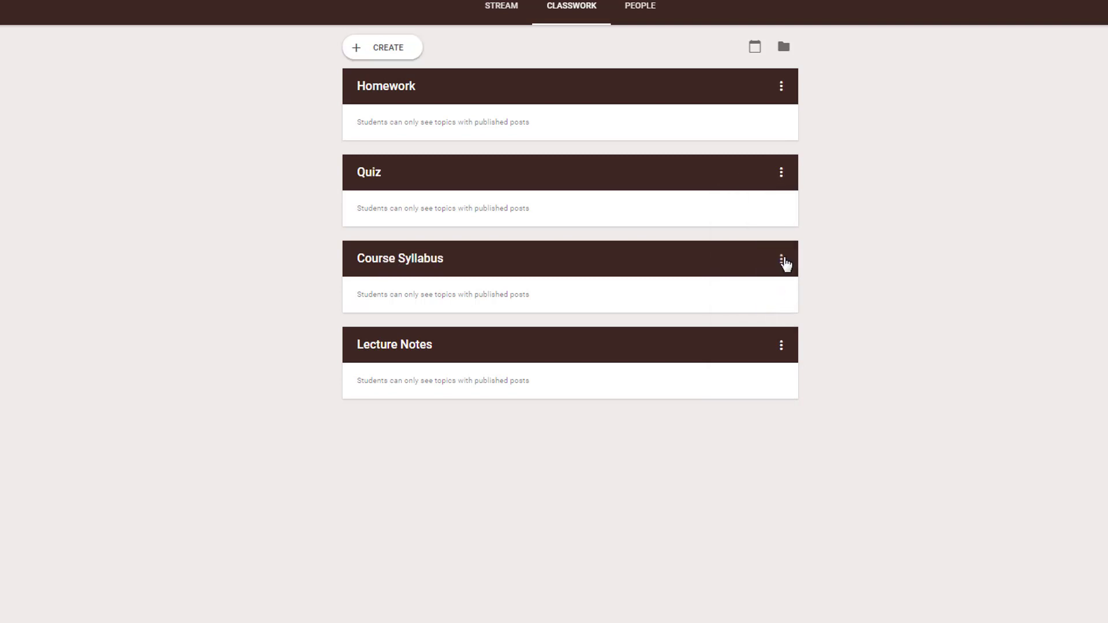
pyautogui.click(782, 260)
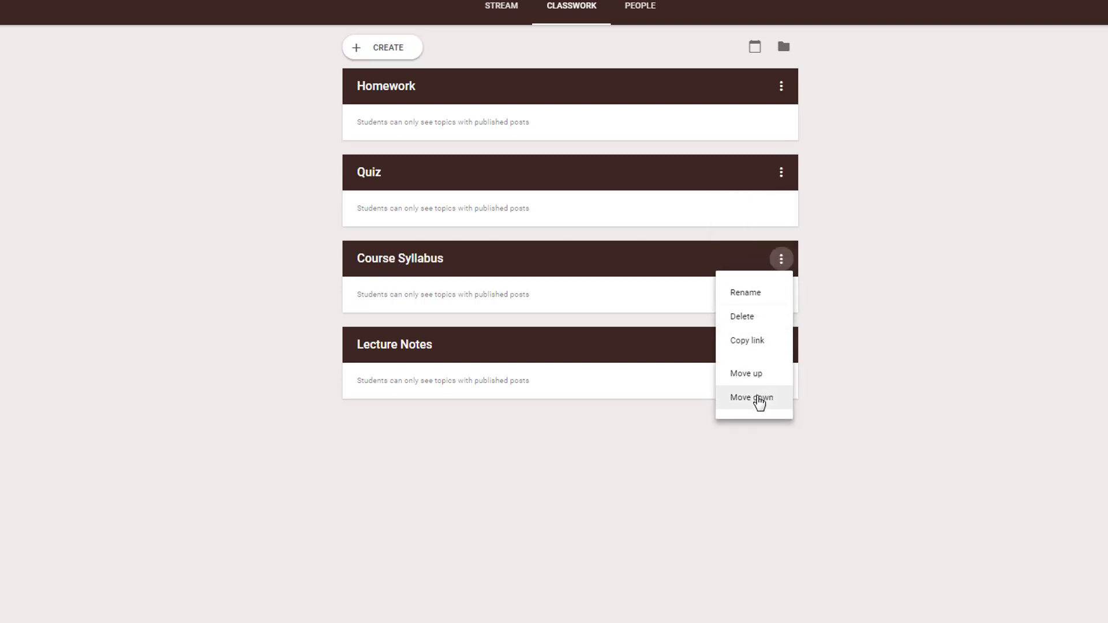
pyautogui.click(757, 399)
pyautogui.click(398, 54)
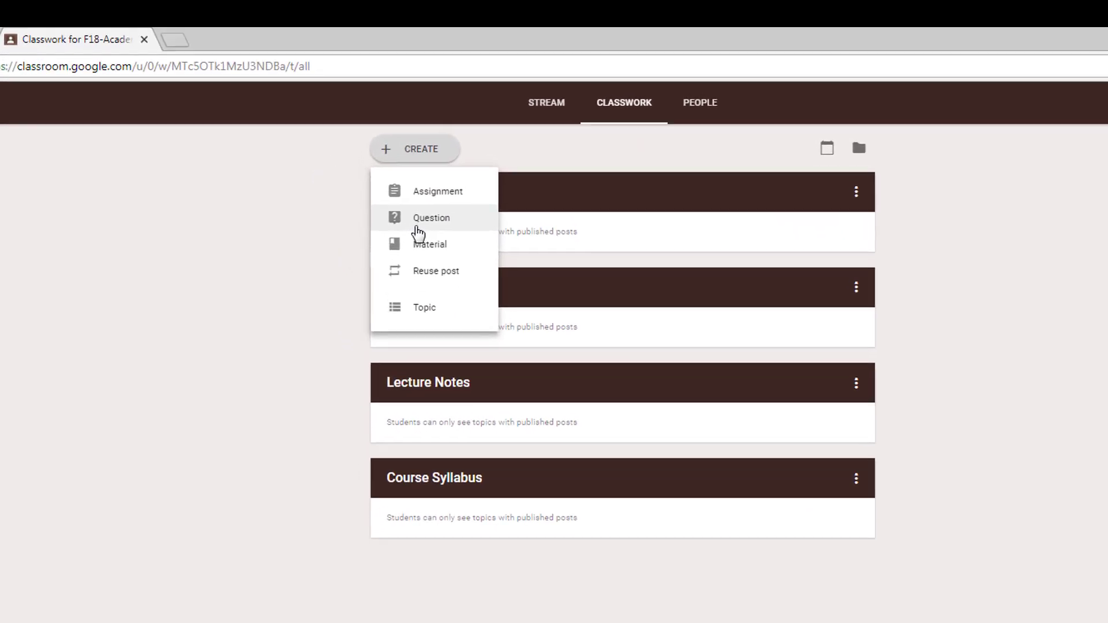
# Step: Post a material titled Chapter One with EGH1300_Week1.pdf uploaded as its attachment
pyautogui.click(427, 272)
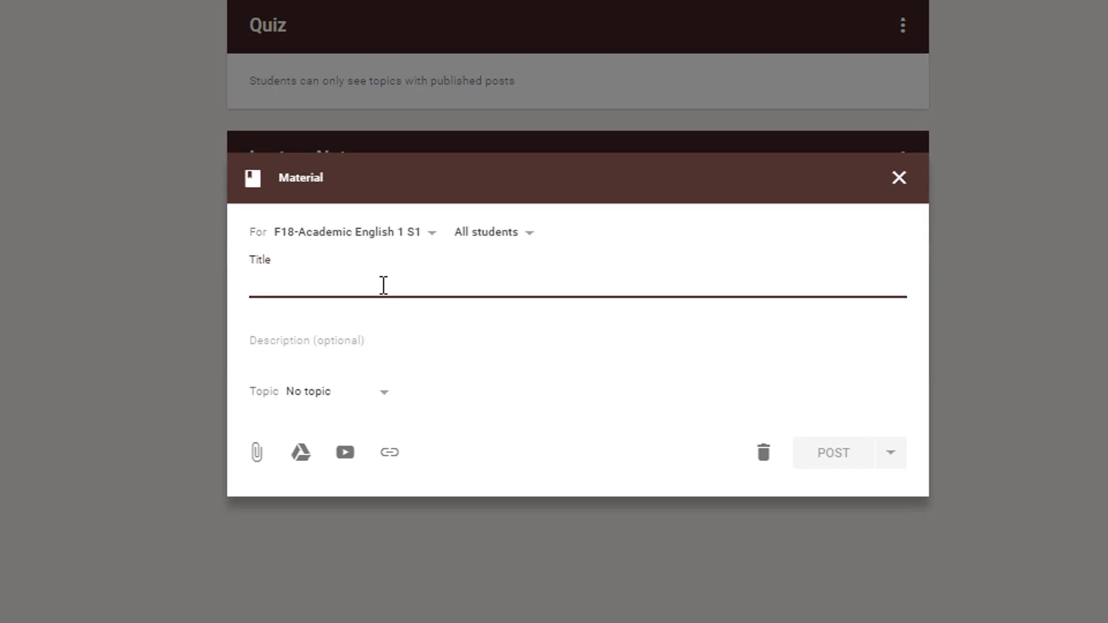
pyautogui.write('C')
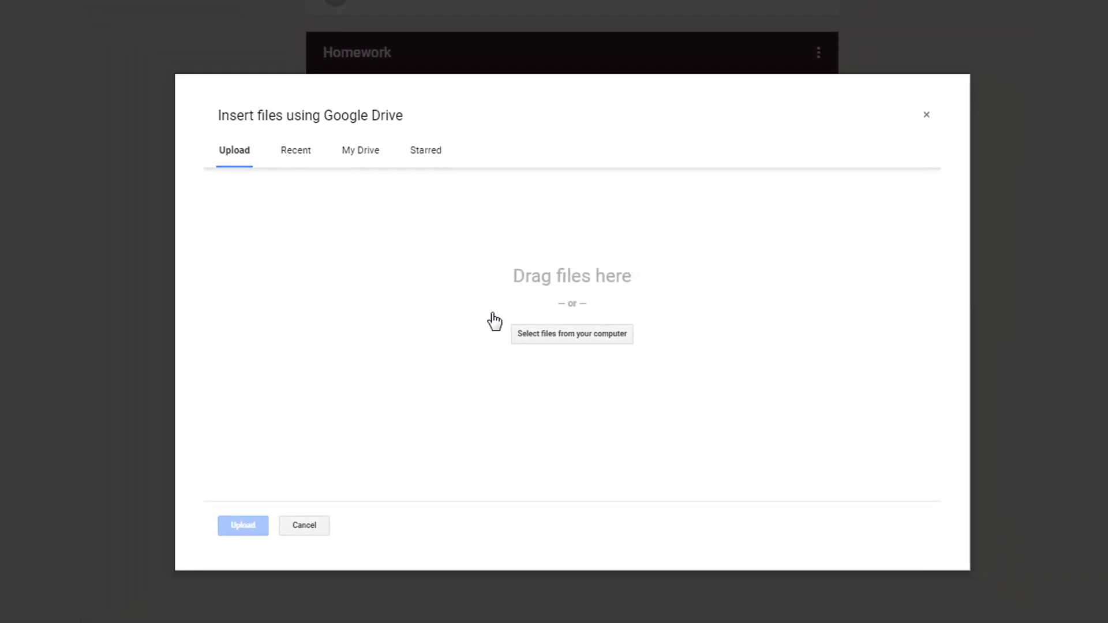
pyautogui.click(529, 337)
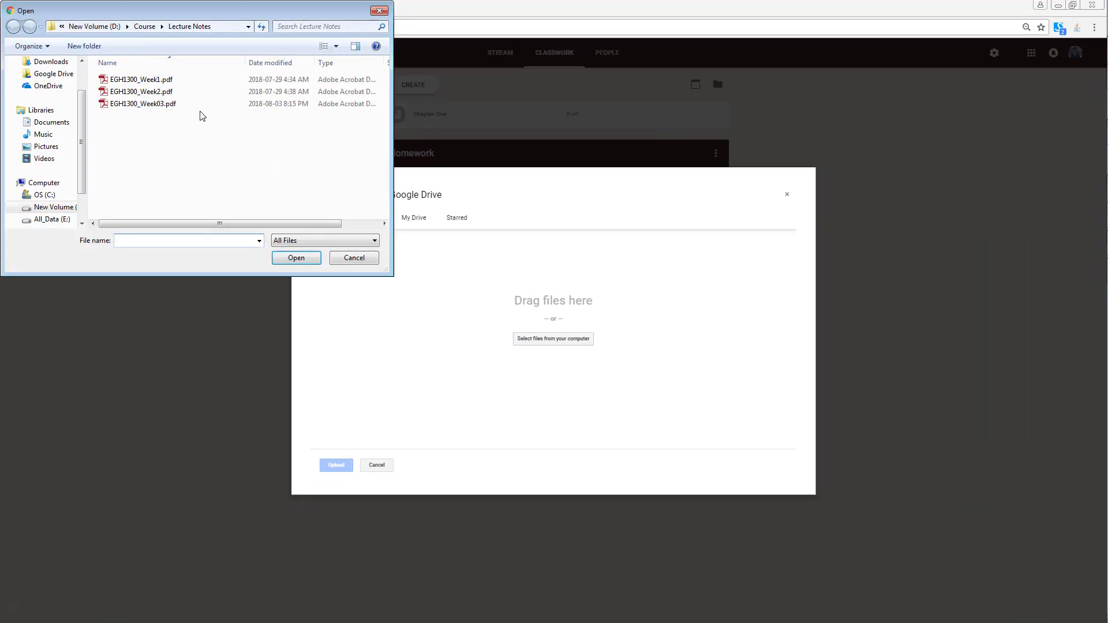
pyautogui.click(156, 78)
pyautogui.click(296, 257)
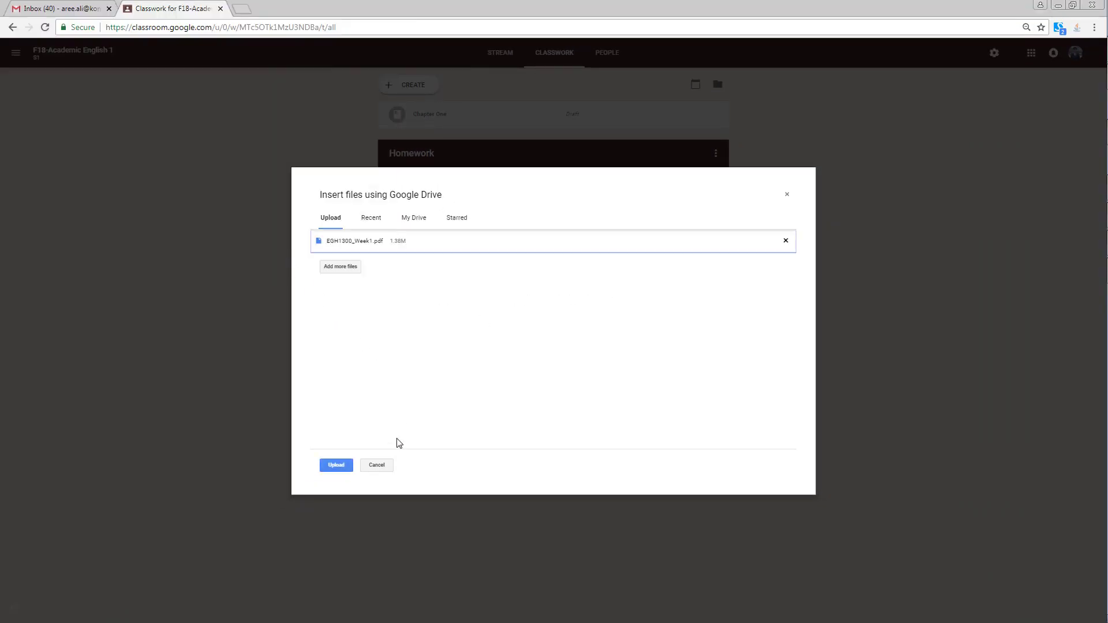
pyautogui.click(339, 465)
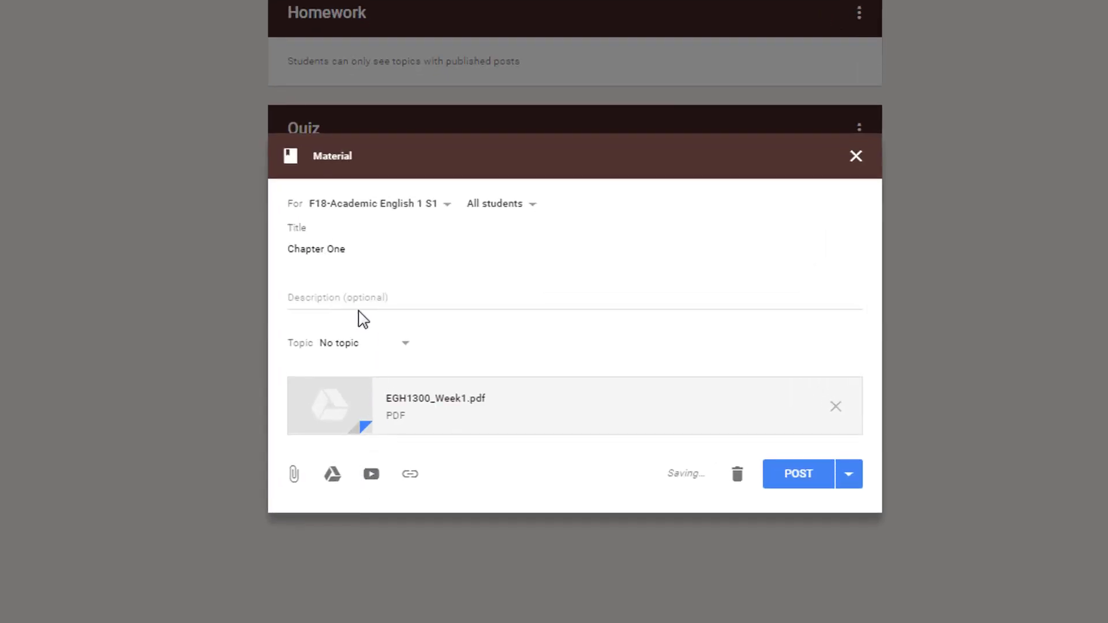
pyautogui.click(805, 477)
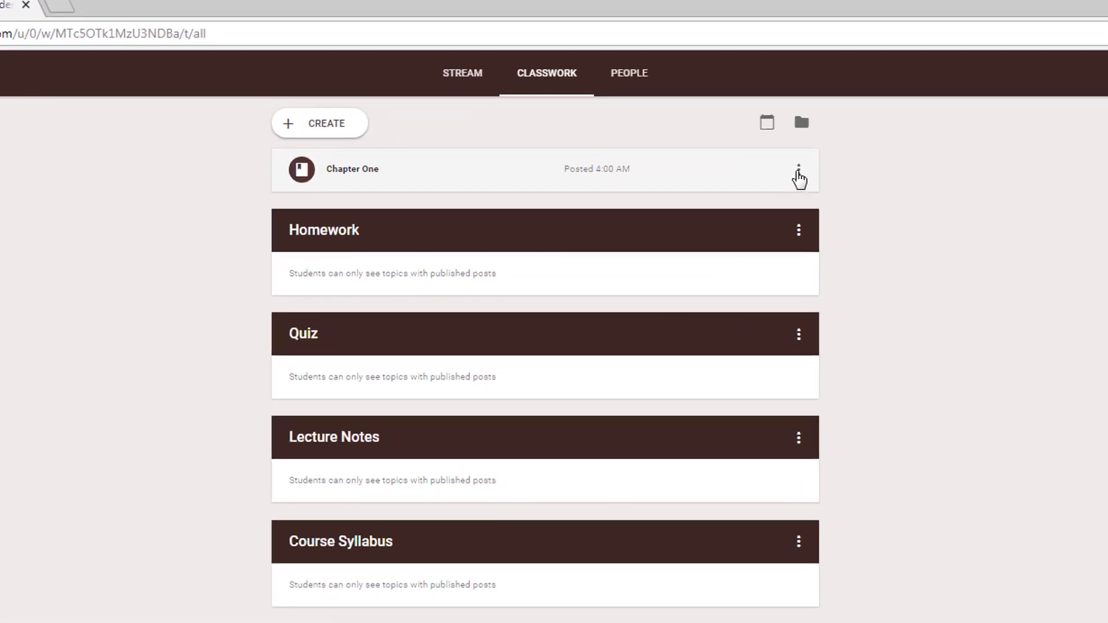
# Step: Edit the Chapter One material to file it under the Lecture Notes topic and save
pyautogui.click(798, 172)
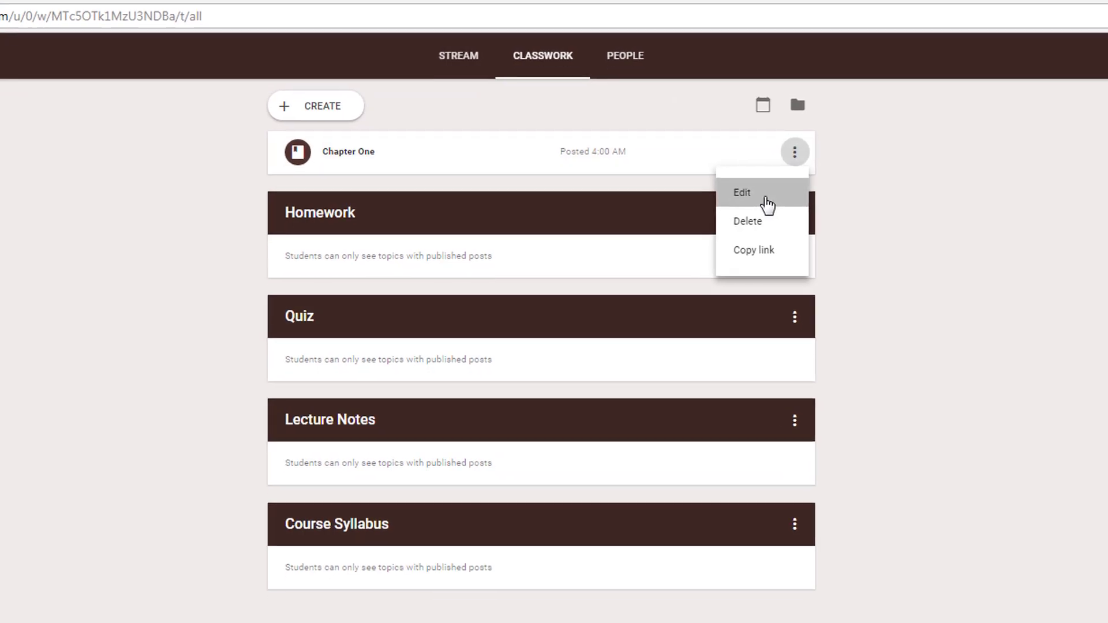
pyautogui.click(769, 221)
pyautogui.click(359, 390)
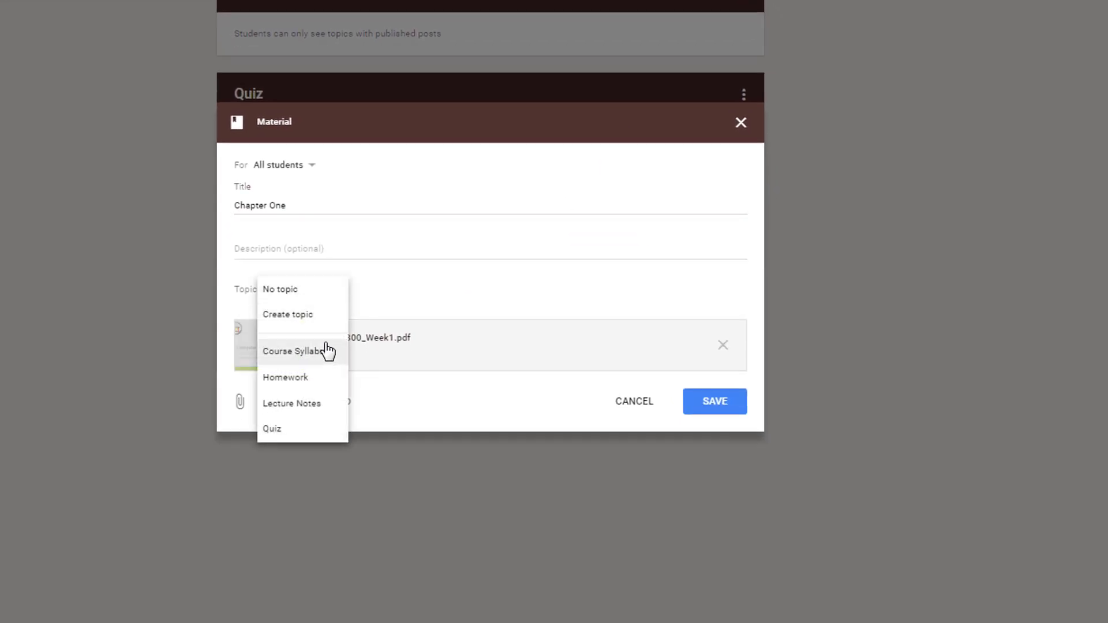
pyautogui.click(320, 411)
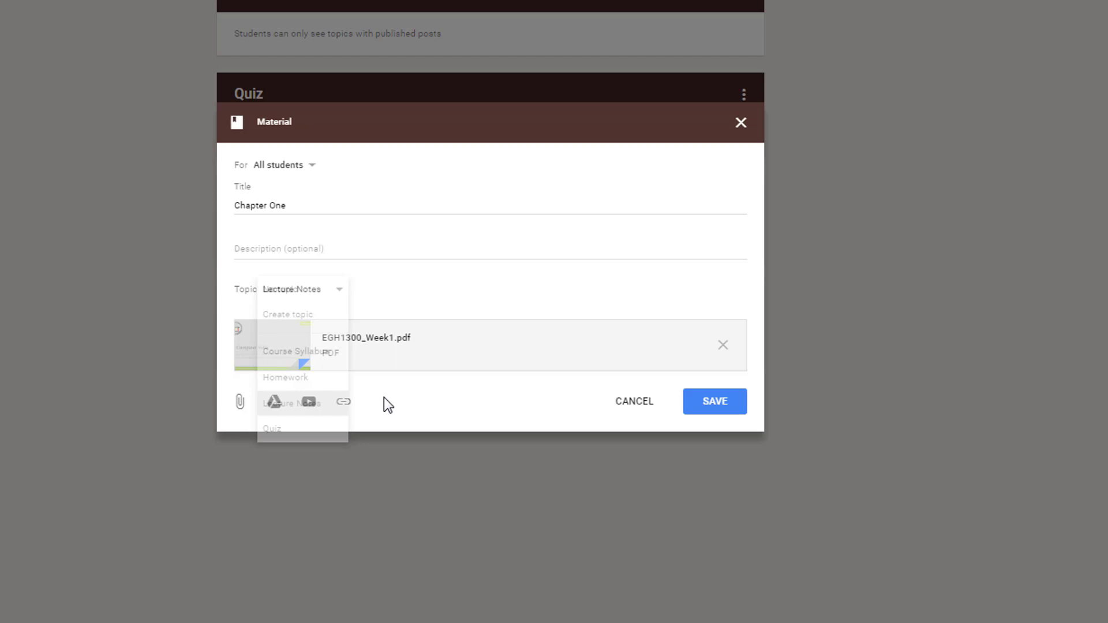
pyautogui.click(710, 409)
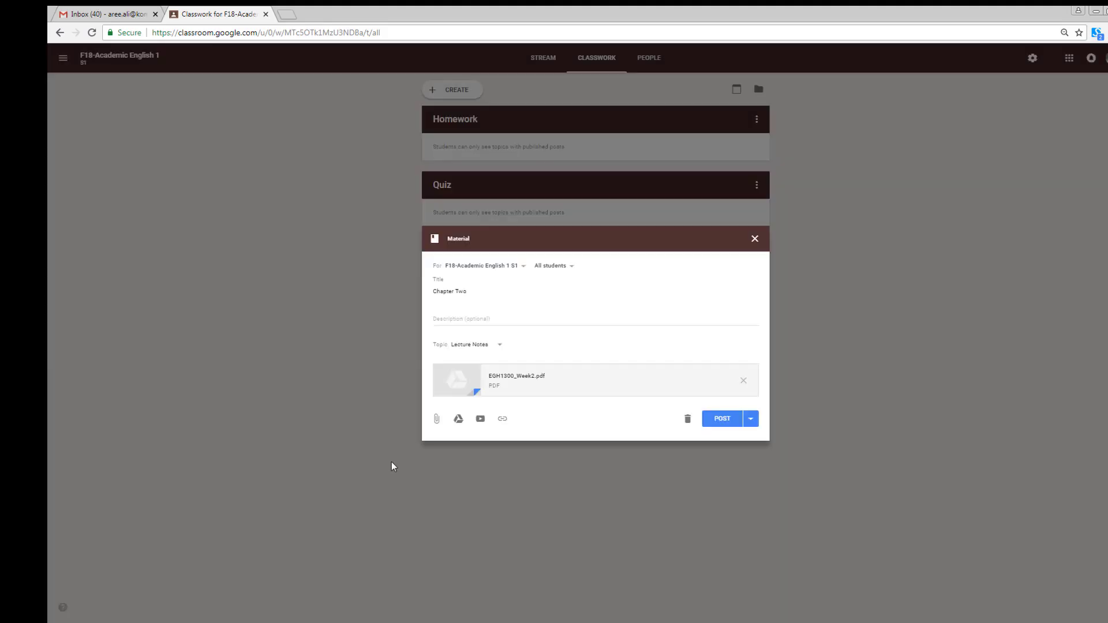
# Step: Explore scheduling the Chapter Two material for later, then back out of scheduling
pyautogui.click(750, 420)
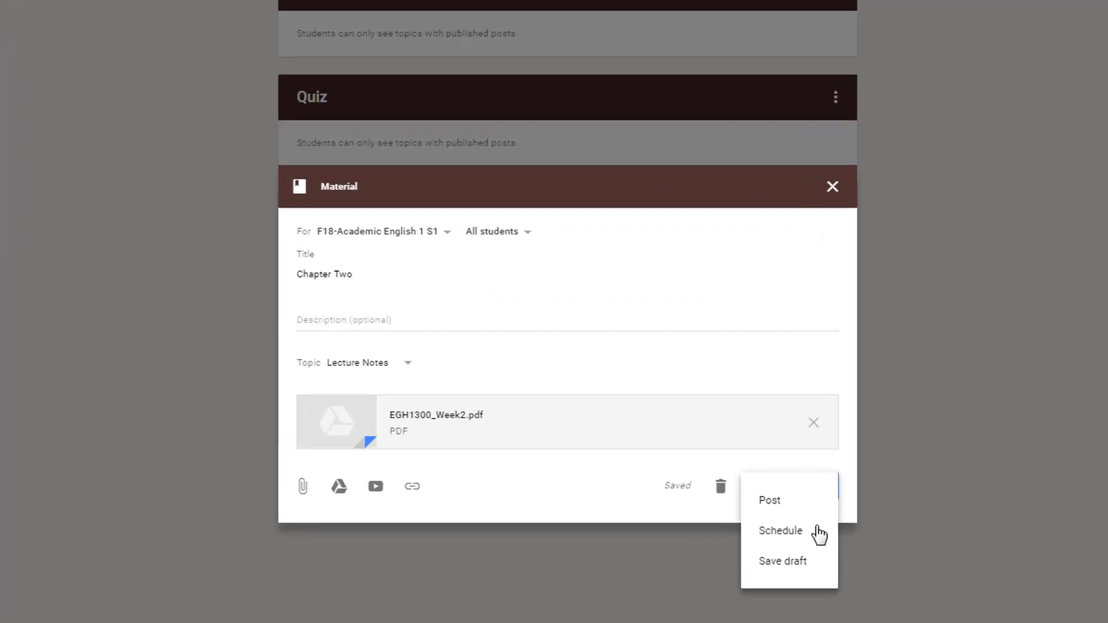
pyautogui.click(819, 534)
pyautogui.click(516, 403)
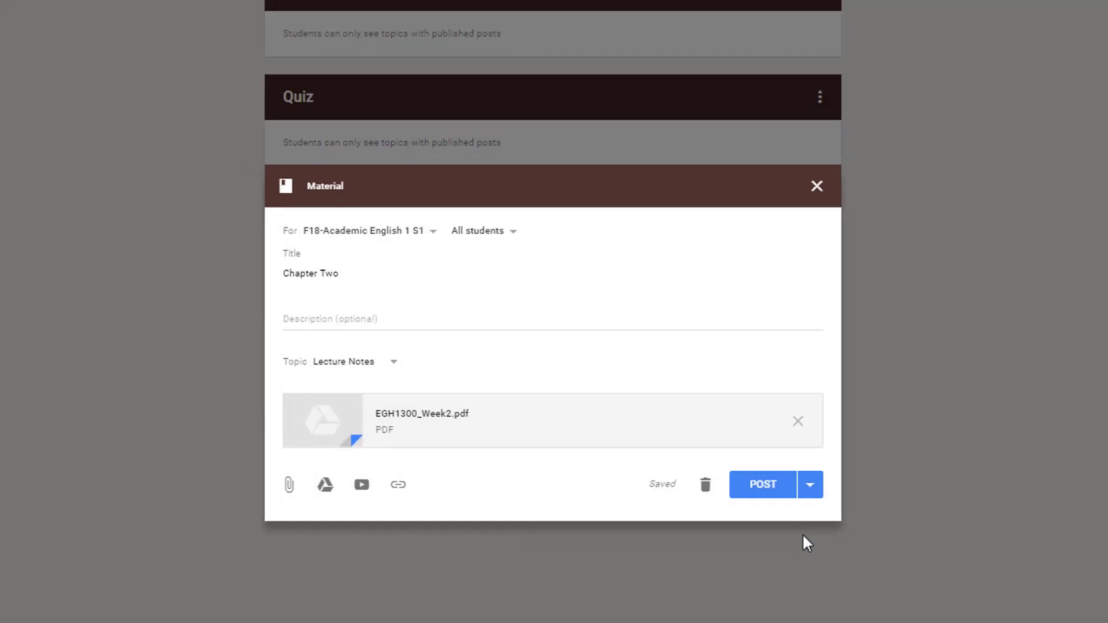
# Step: Post Chapter Two, then attach the syllabus PDF to a new Course Syllabus material
pyautogui.click(767, 485)
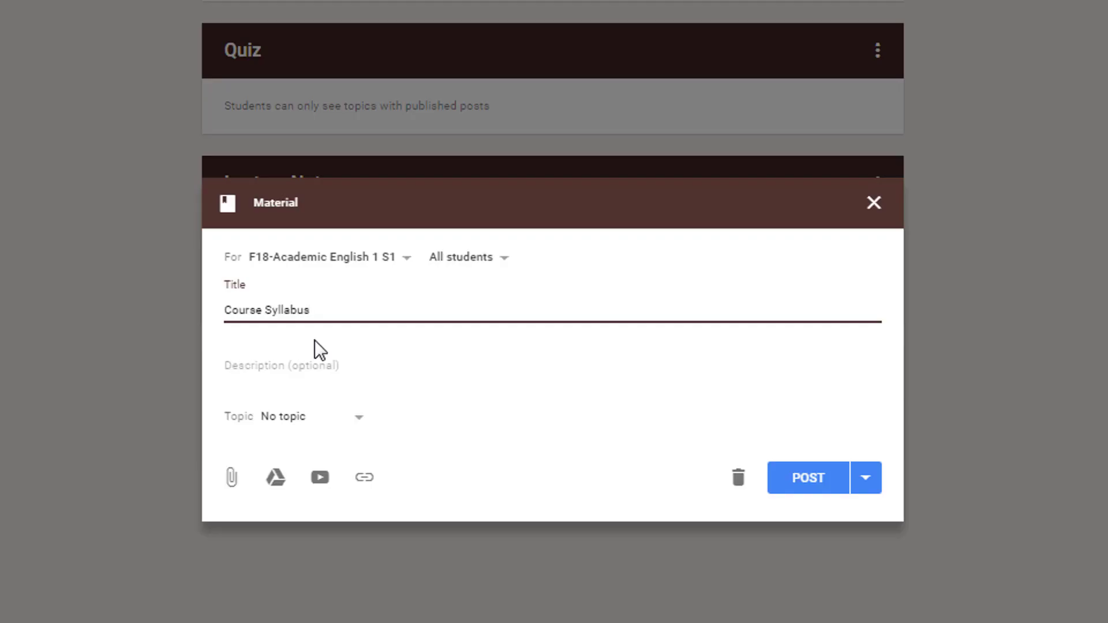
pyautogui.click(232, 478)
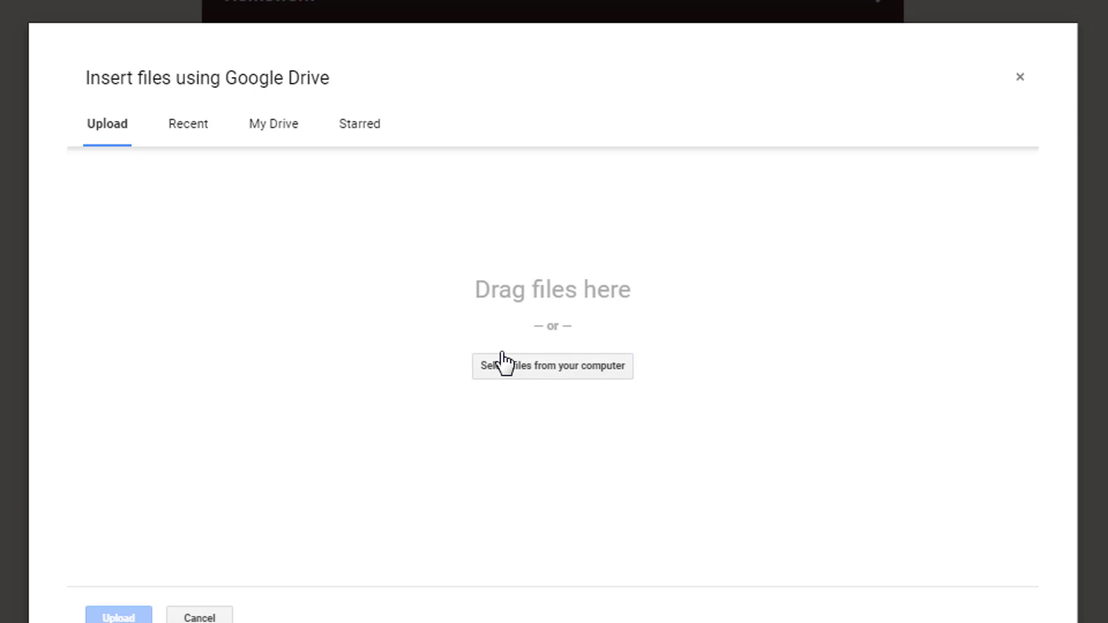
pyautogui.click(552, 373)
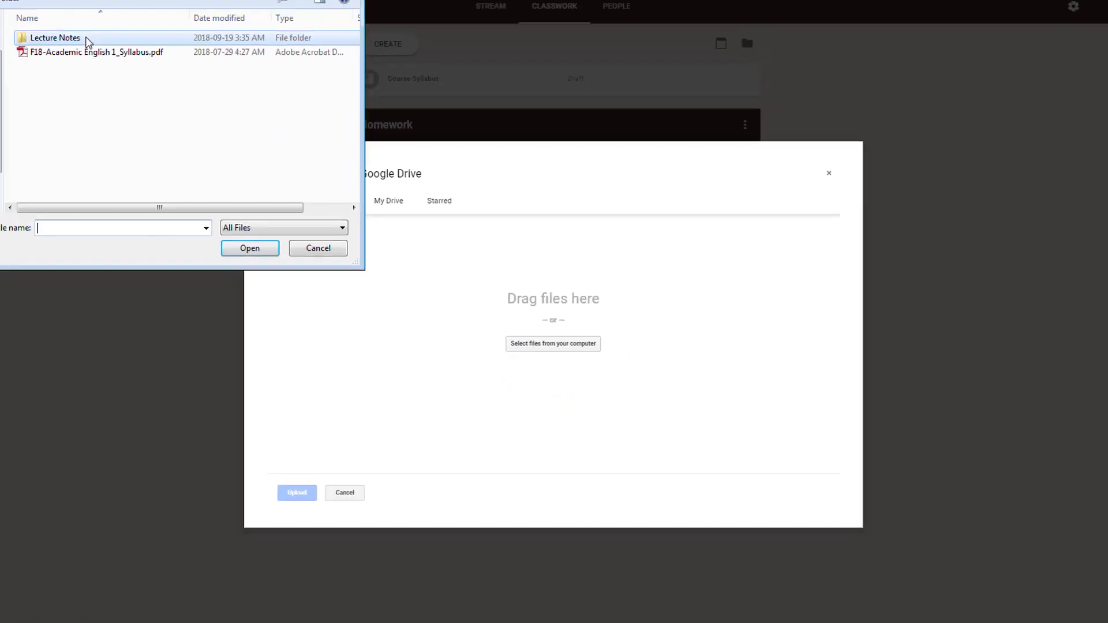
pyautogui.doubleClick(87, 53)
pyautogui.click(338, 466)
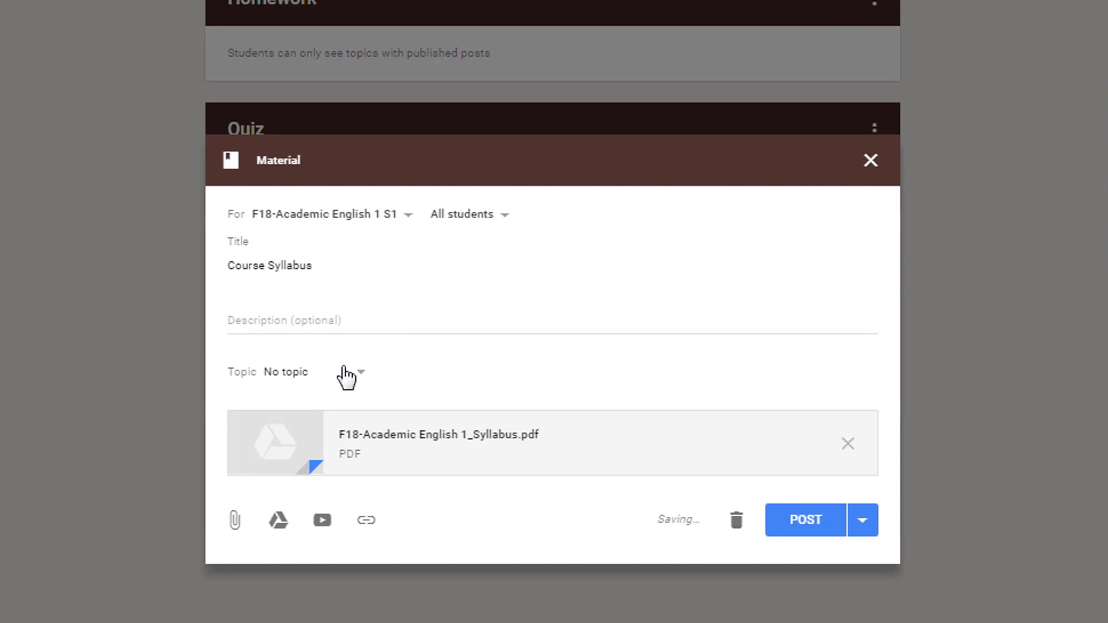
# Step: File the material under the Course Syllabus topic and post it
pyautogui.click(346, 375)
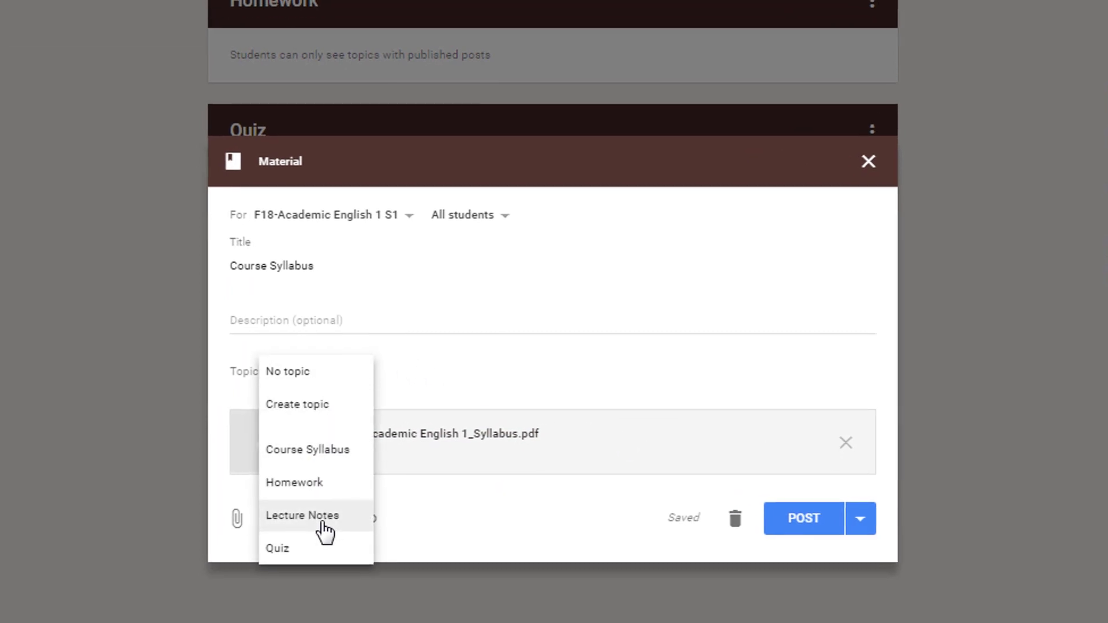
pyautogui.click(312, 450)
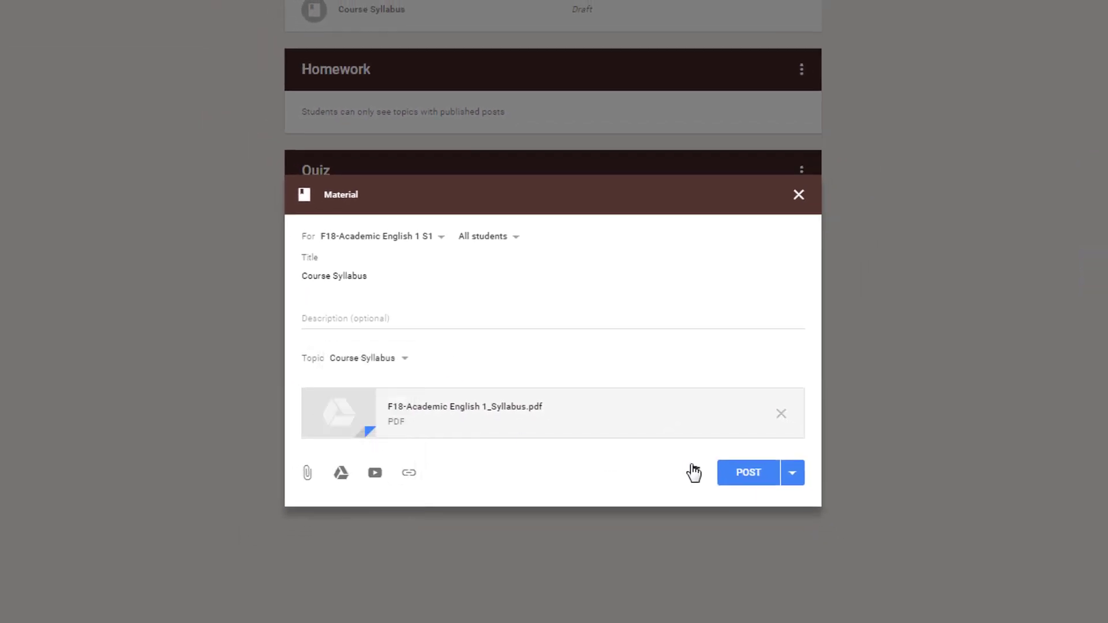
pyautogui.click(741, 471)
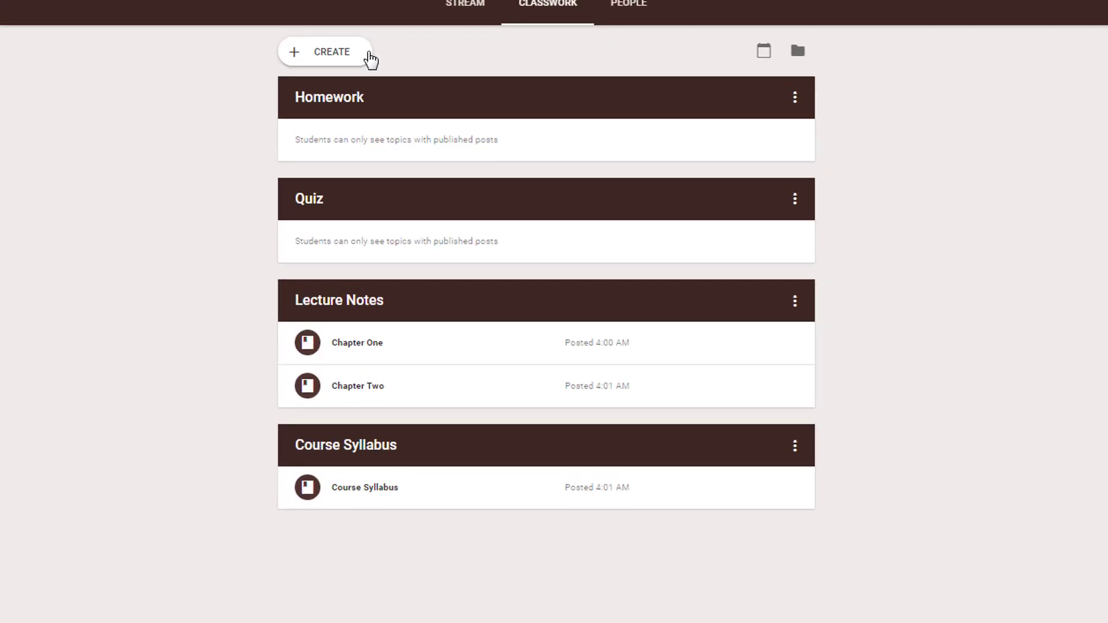
# Step: Start a new assignment kept for the F18-Academic English 1 S1 class and all students
pyautogui.click(368, 55)
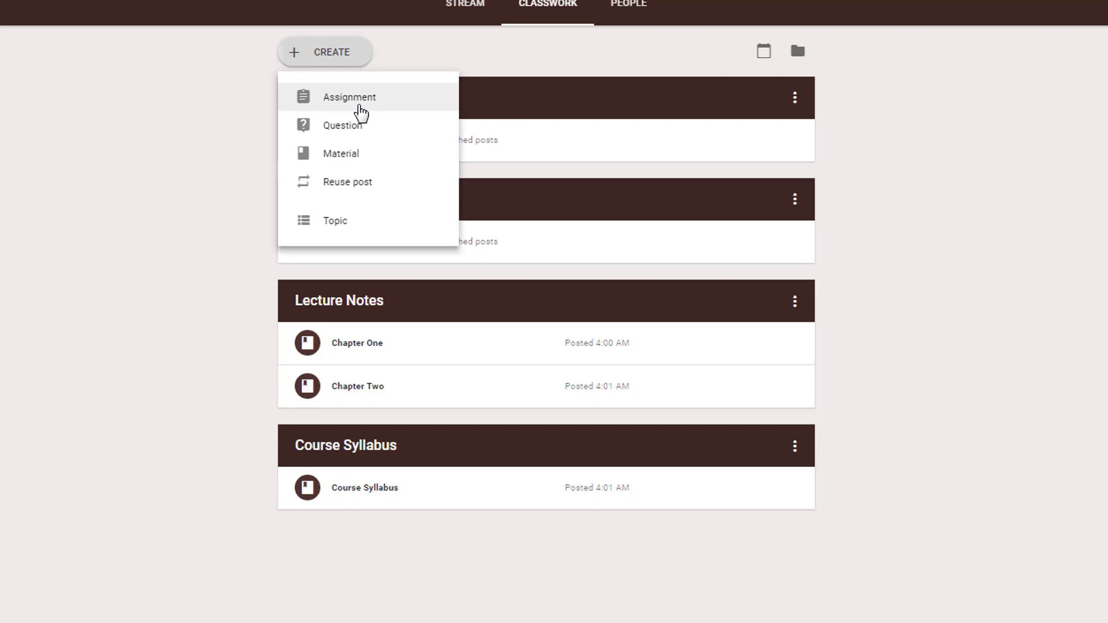
pyautogui.click(359, 111)
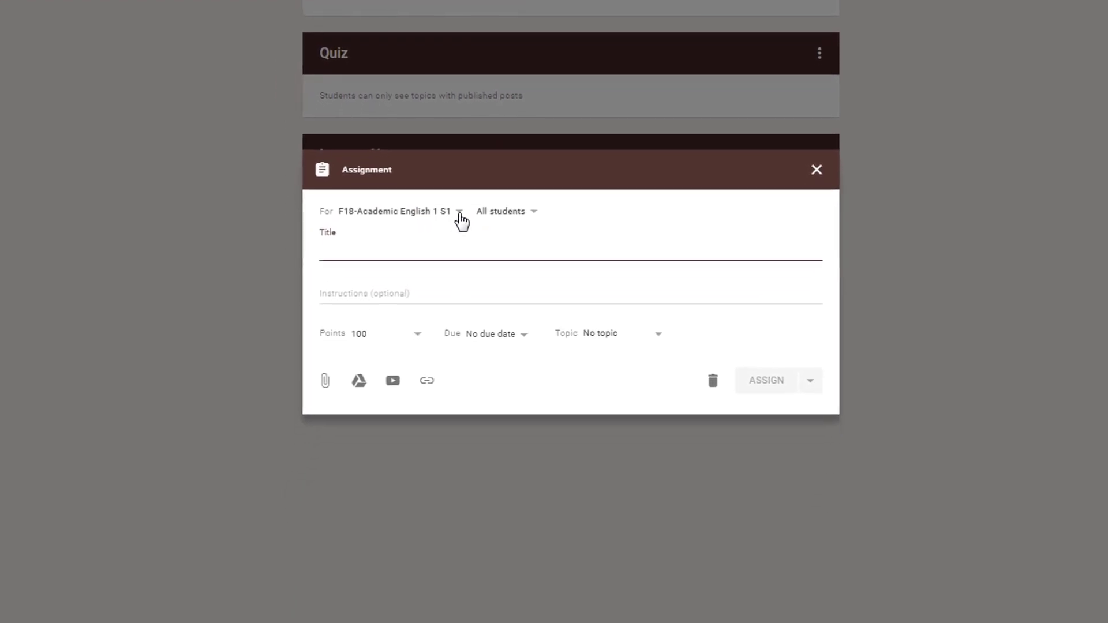
pyautogui.click(459, 212)
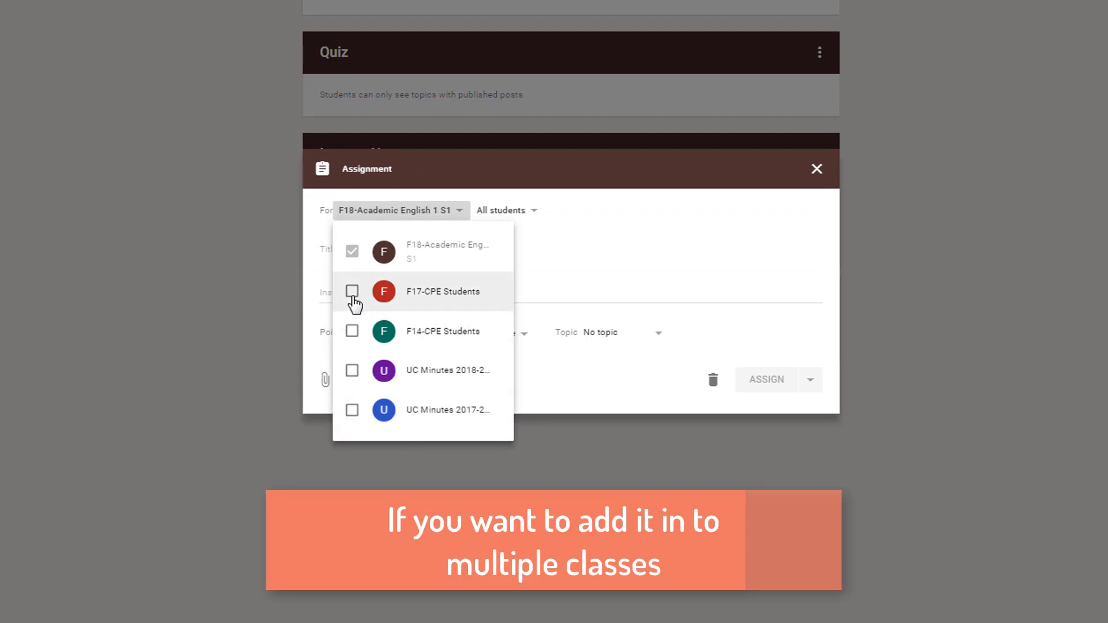
pyautogui.click(534, 218)
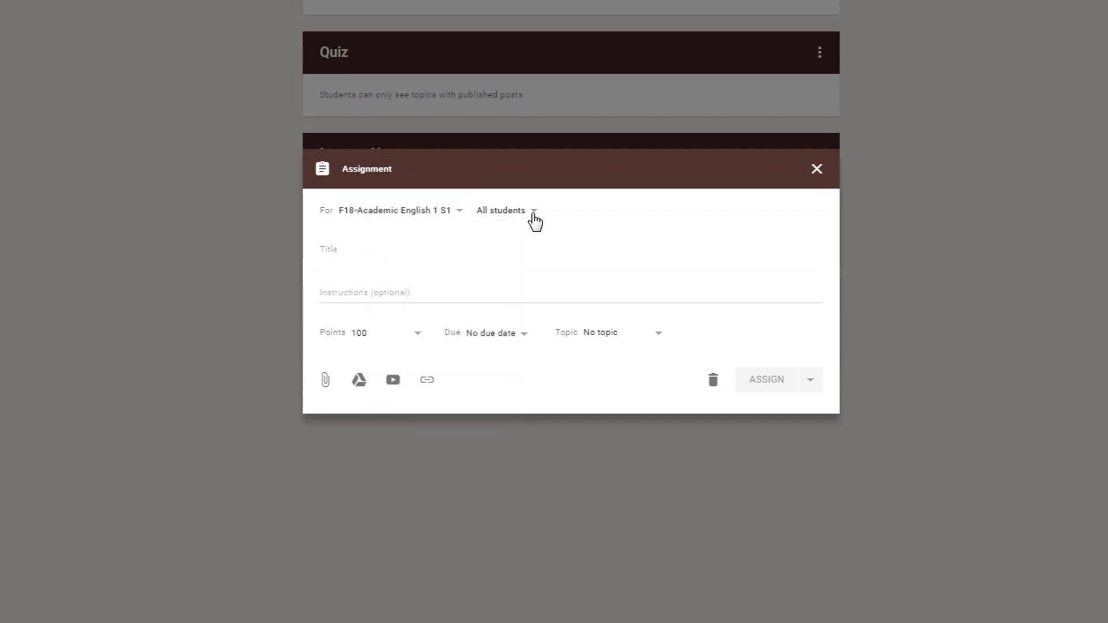
pyautogui.click(533, 212)
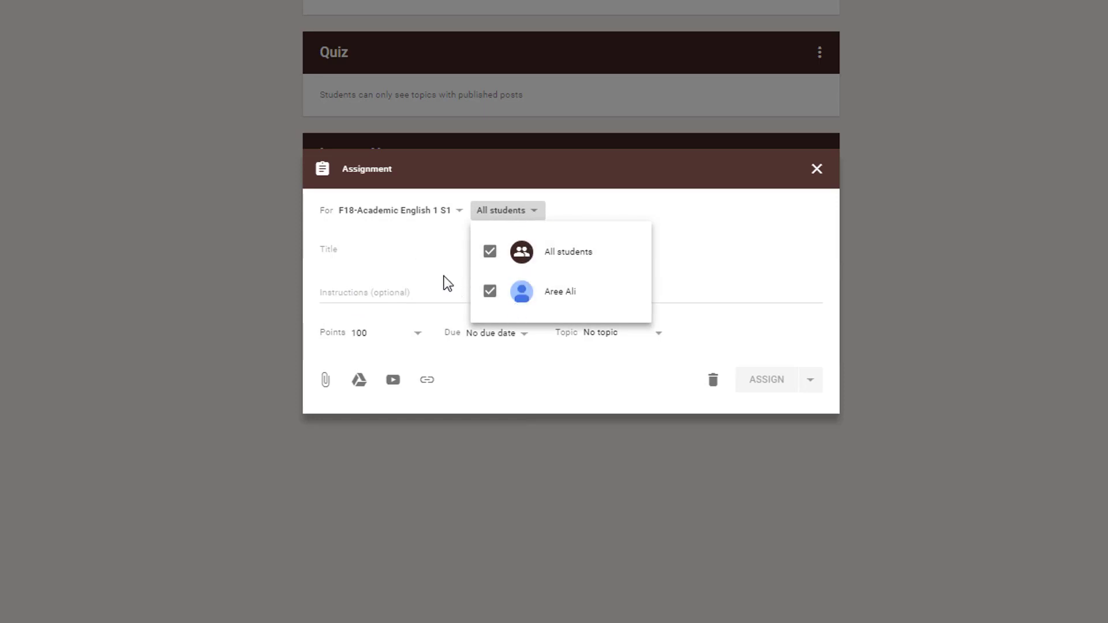
pyautogui.click(349, 257)
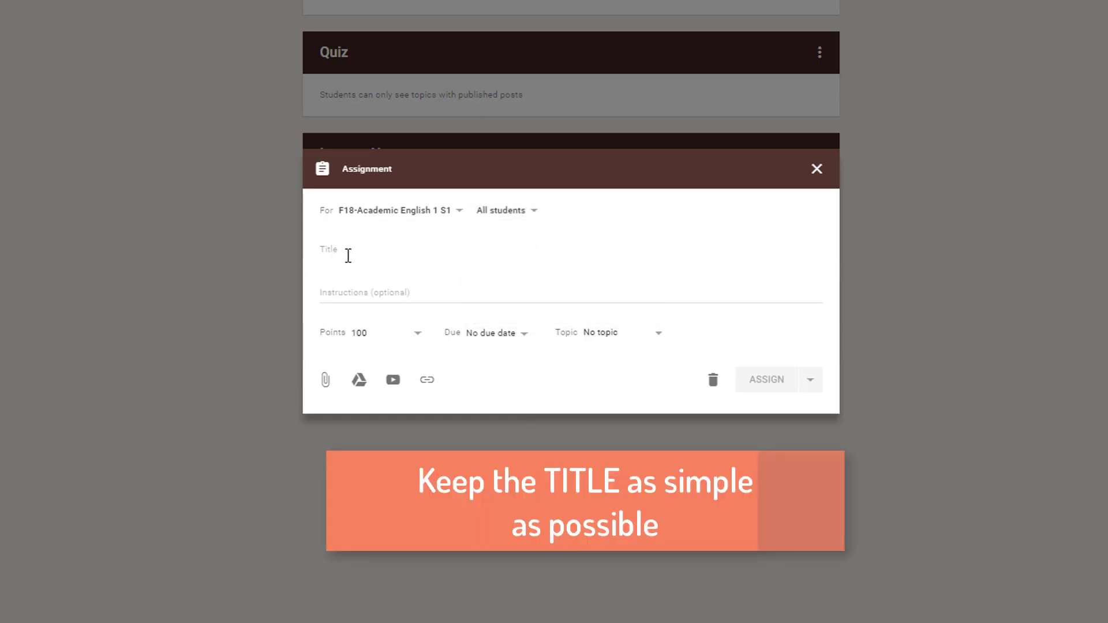
# Step: Title it First Assignment, worth 10 points, with a Sep 21 due date
pyautogui.click(348, 256)
pyautogui.write('First Assignment')
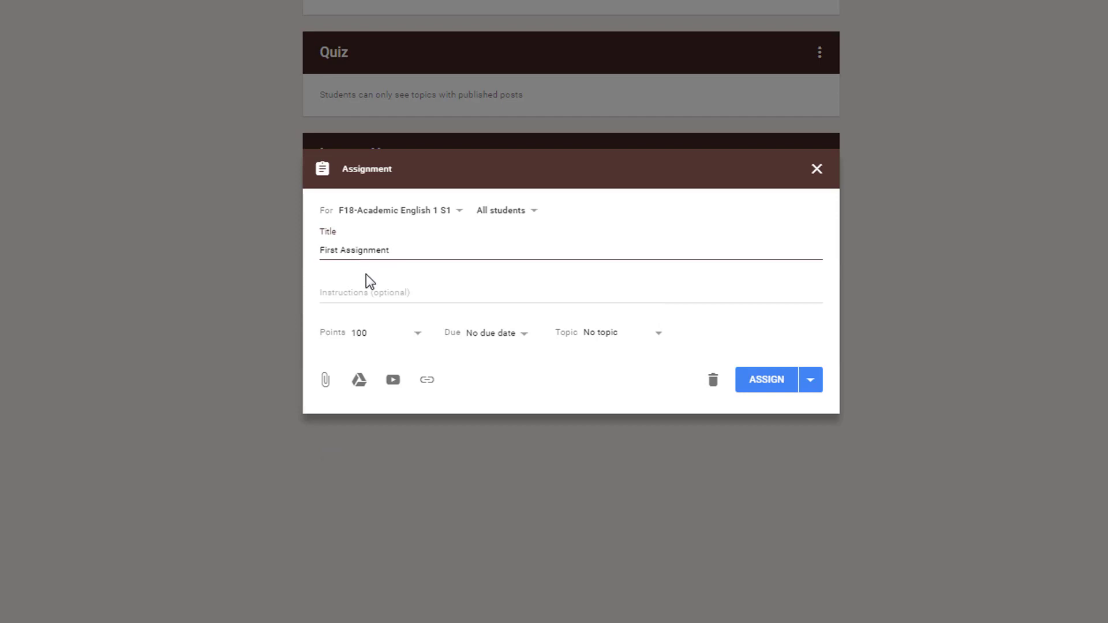
pyautogui.click(372, 332)
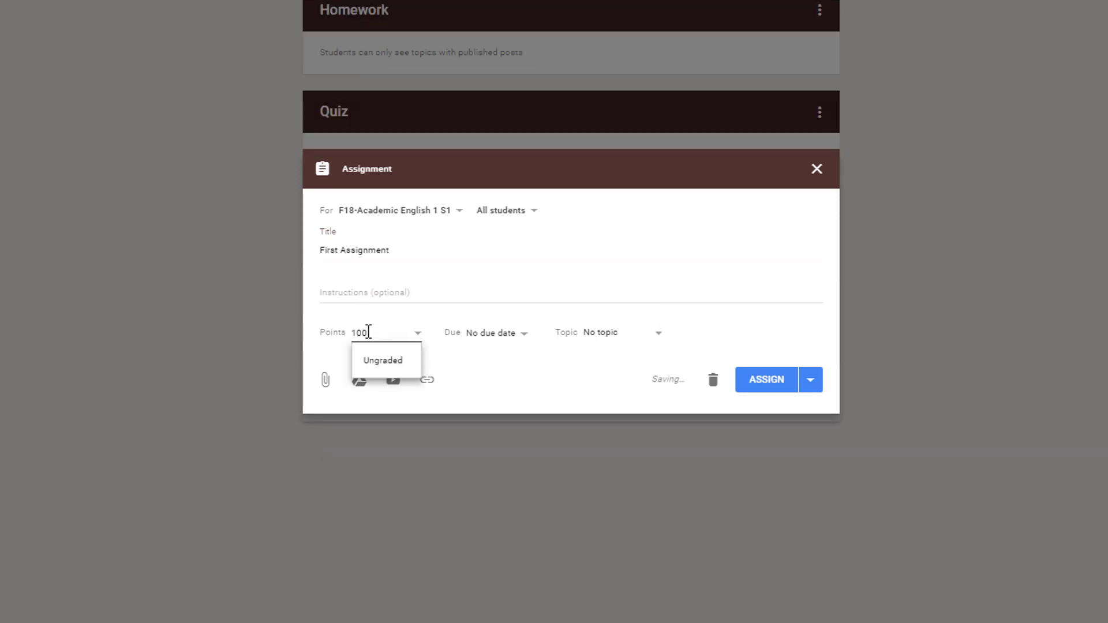
pyautogui.click(480, 338)
pyautogui.click(538, 383)
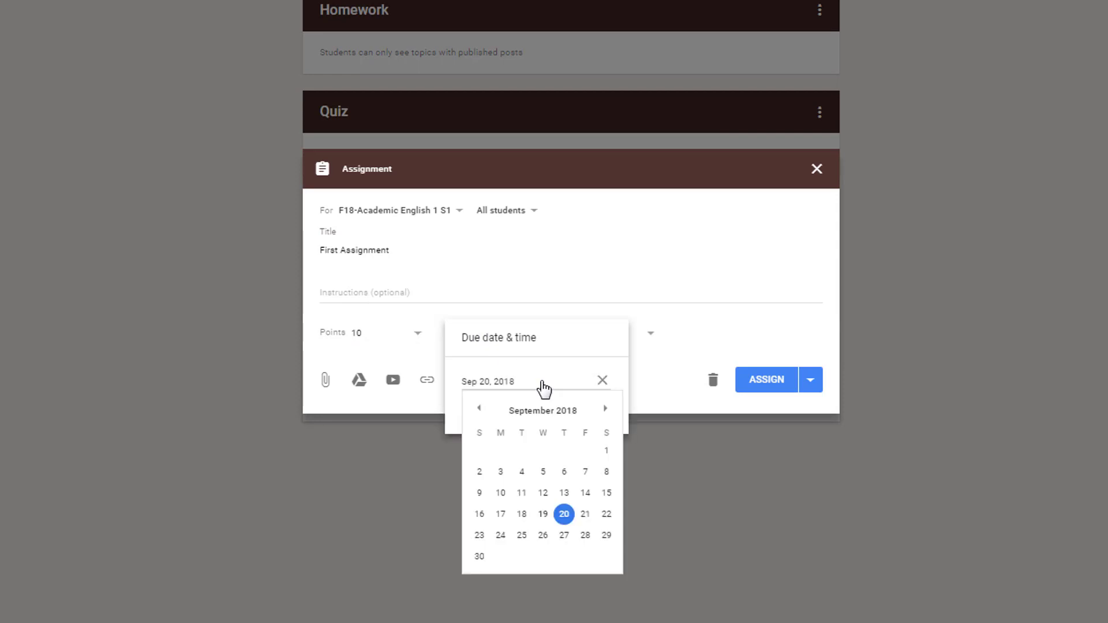
pyautogui.click(584, 518)
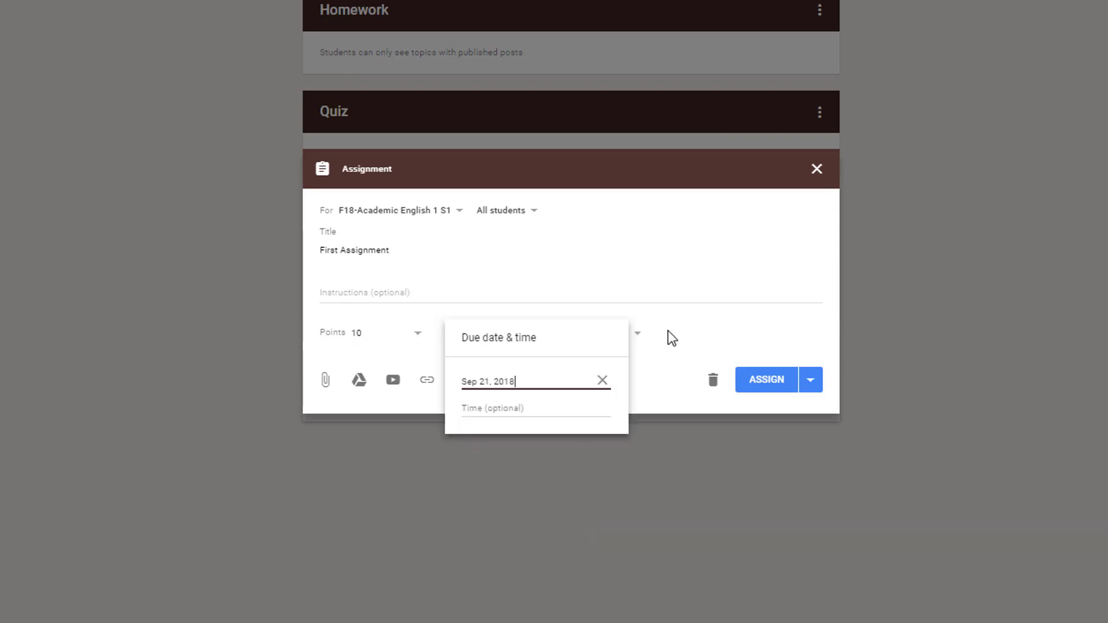
pyautogui.click(668, 334)
# Step: File the assignment under Homework, skip the attachment, and assign it to students now
pyautogui.click(620, 347)
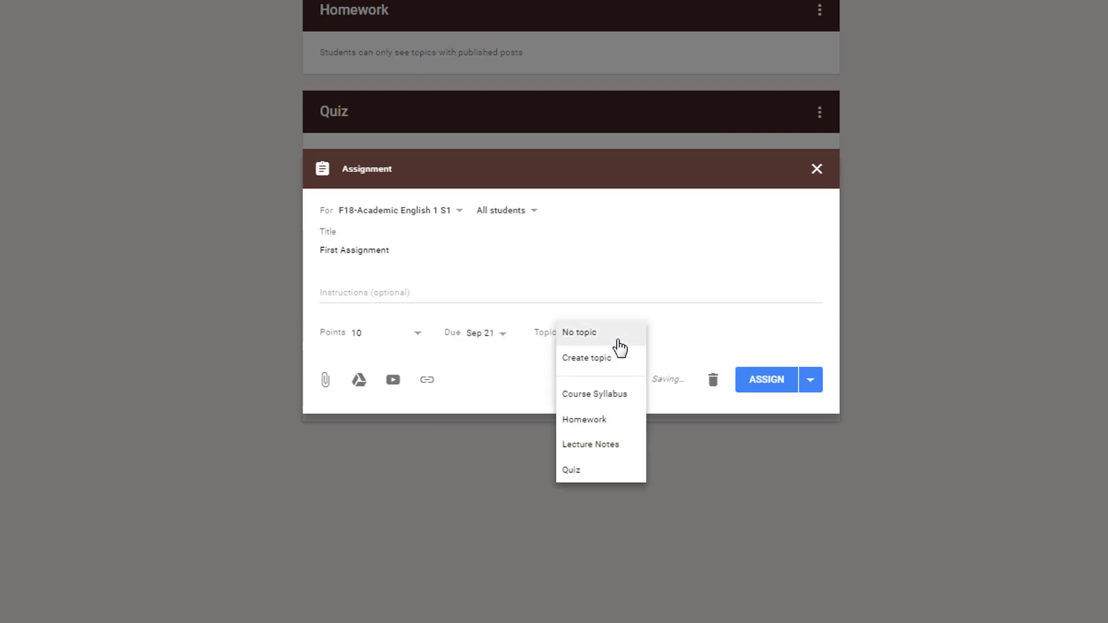
pyautogui.click(608, 421)
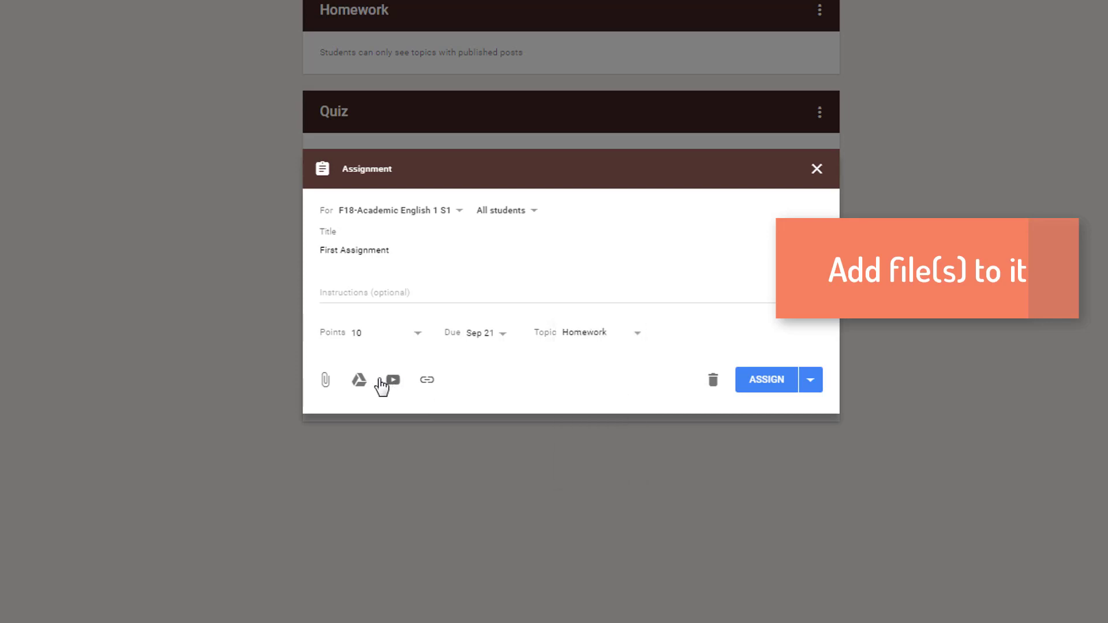
pyautogui.click(323, 381)
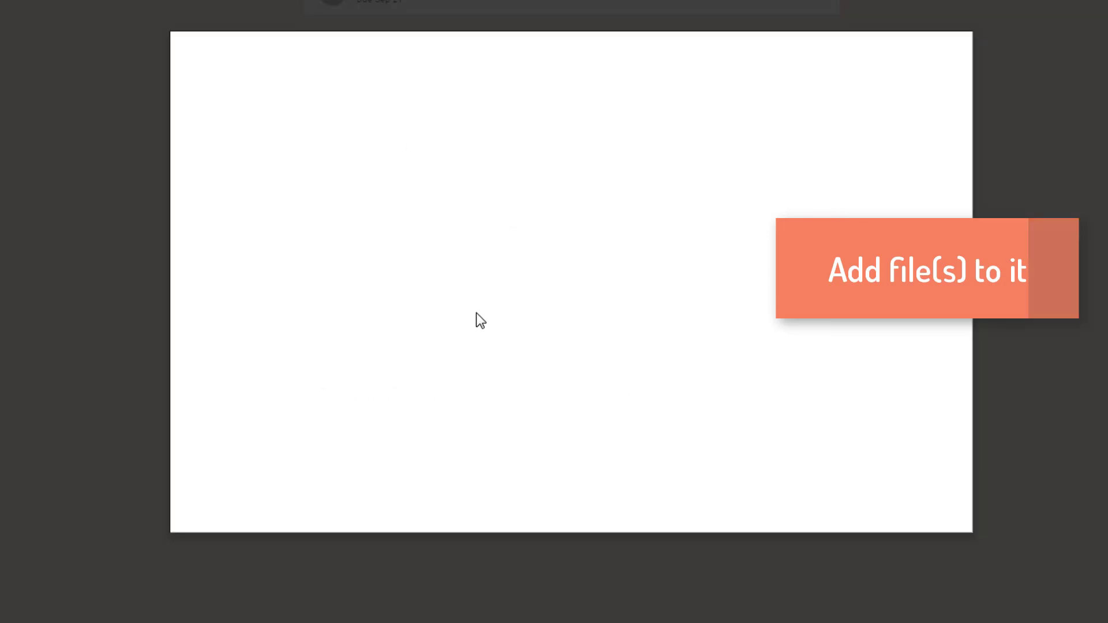
pyautogui.click(294, 486)
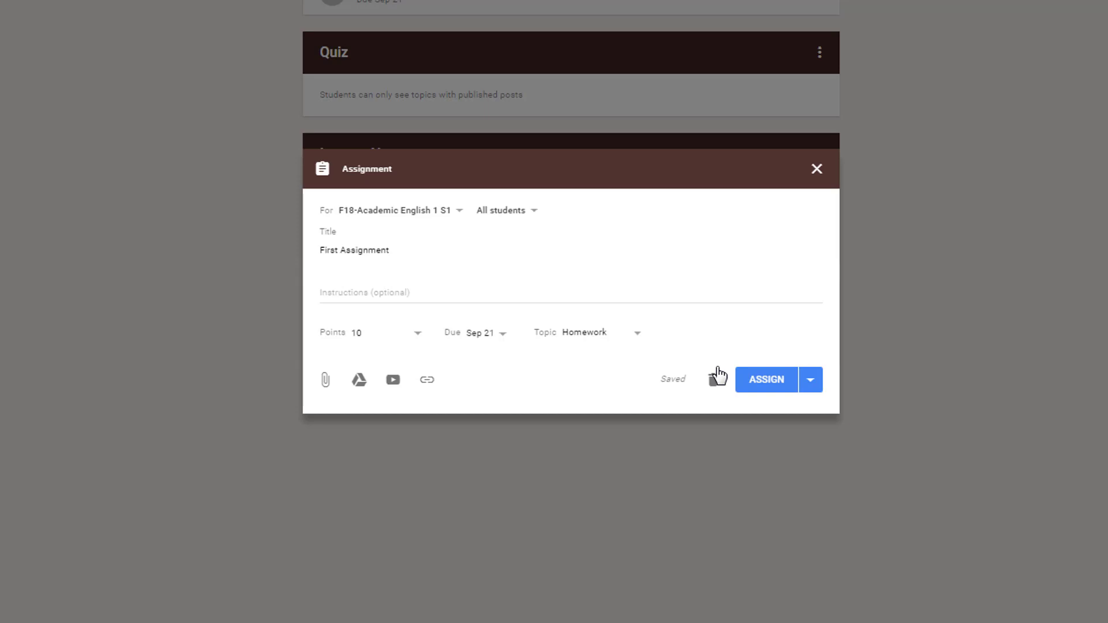
pyautogui.click(806, 383)
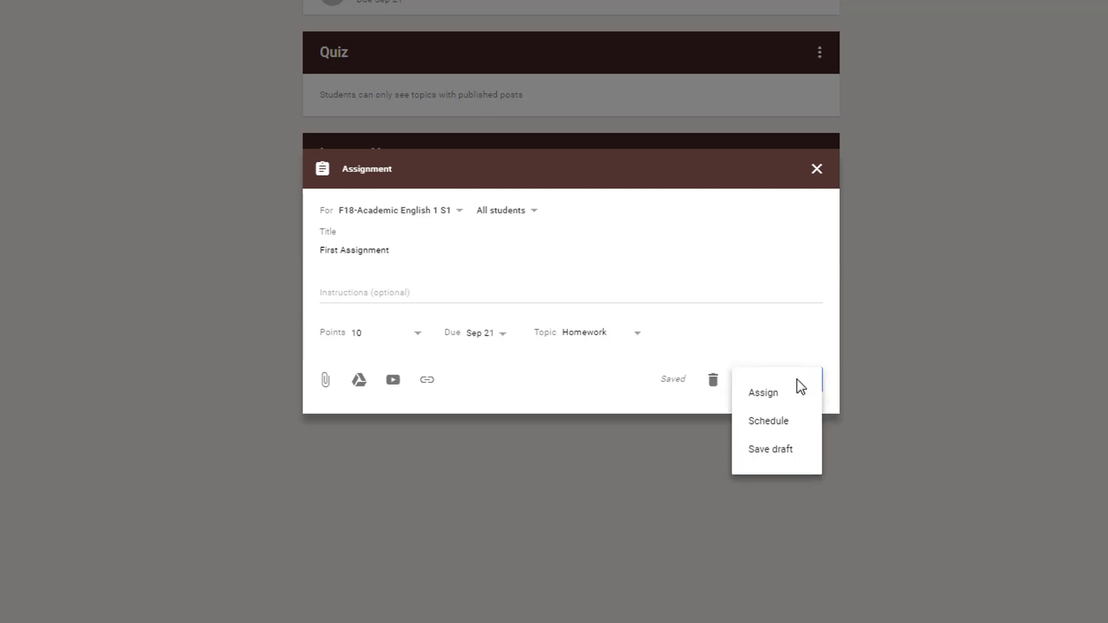
pyautogui.click(772, 395)
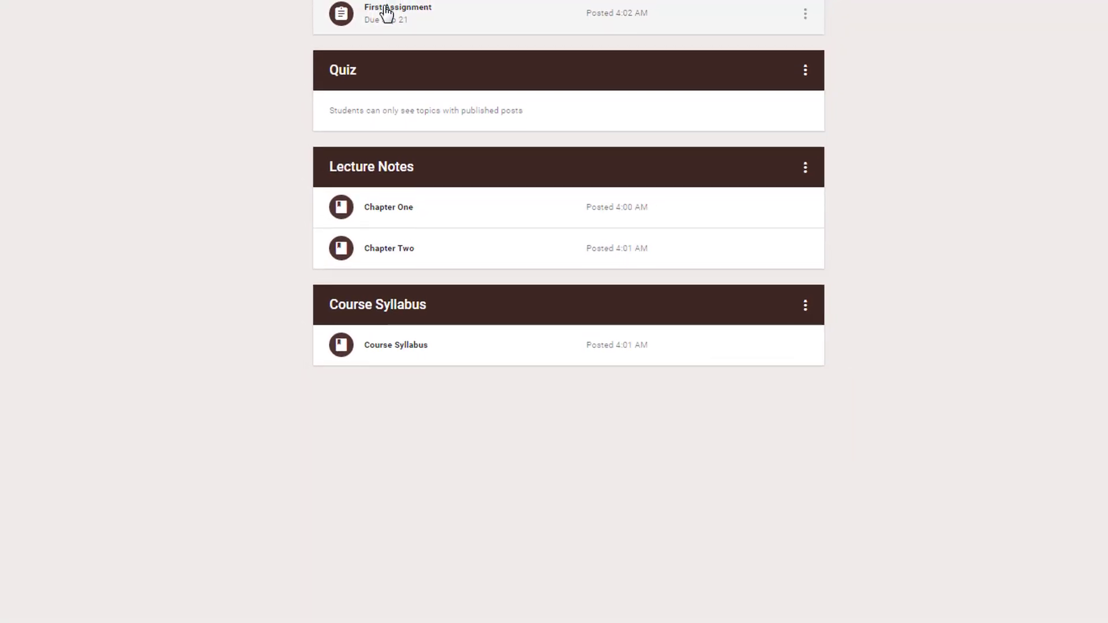
pyautogui.click(386, 15)
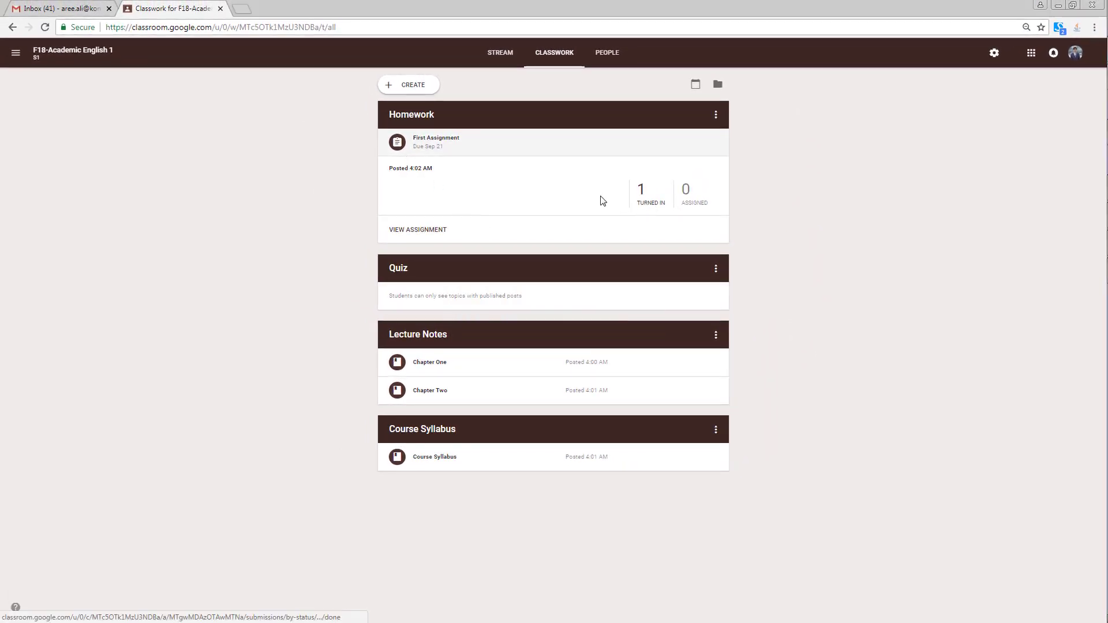
pyautogui.click(640, 194)
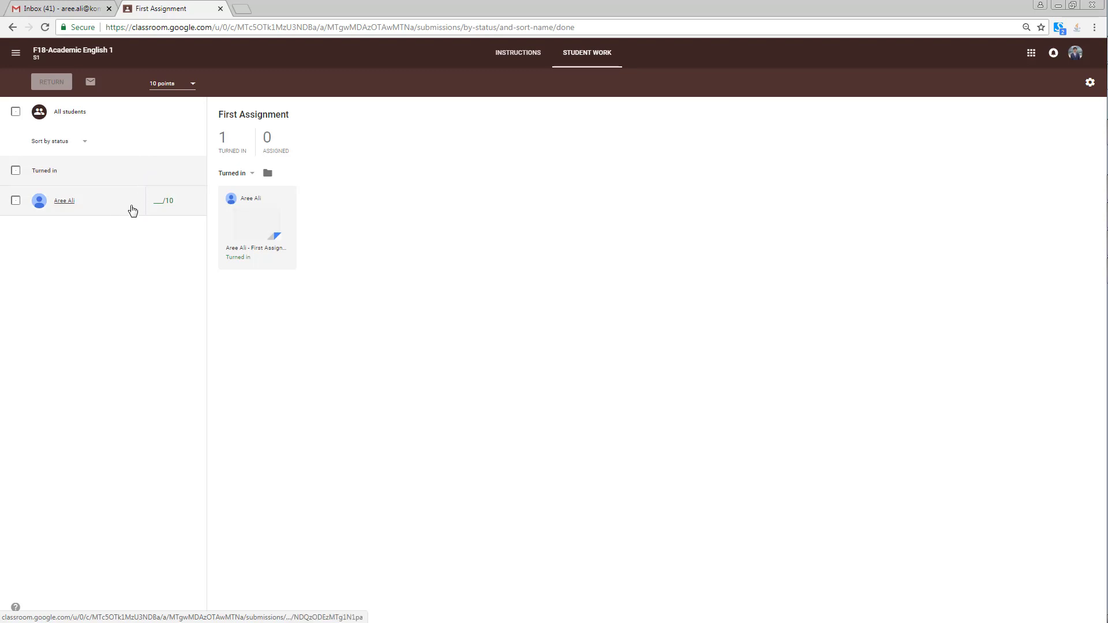
pyautogui.click(243, 227)
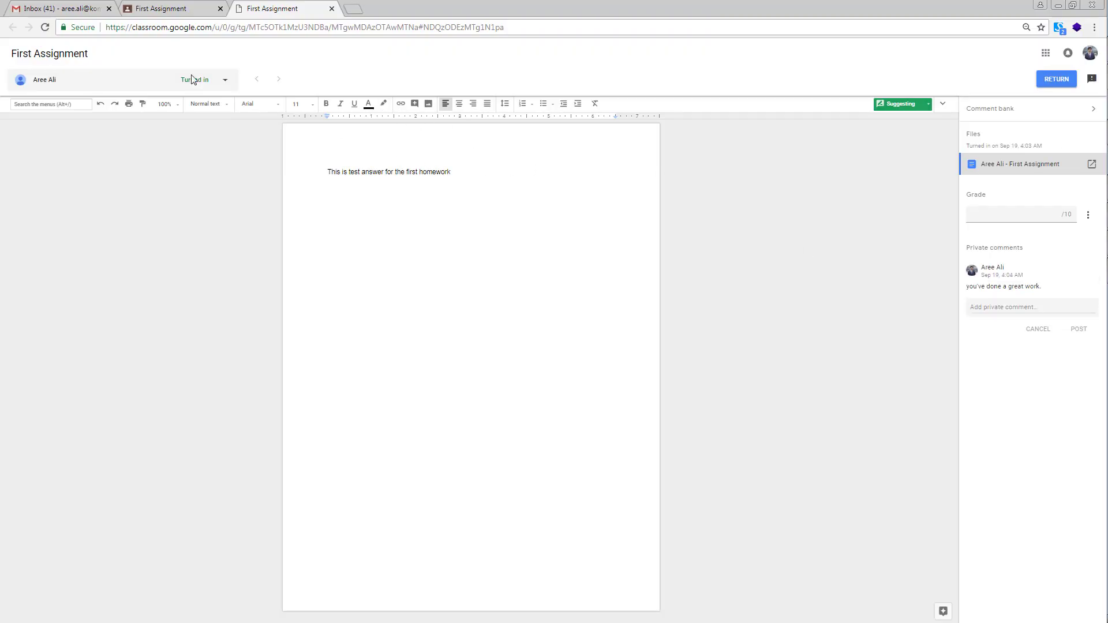
# Step: Grade the submission 10 out of 10 and return it to the student
pyautogui.click(984, 217)
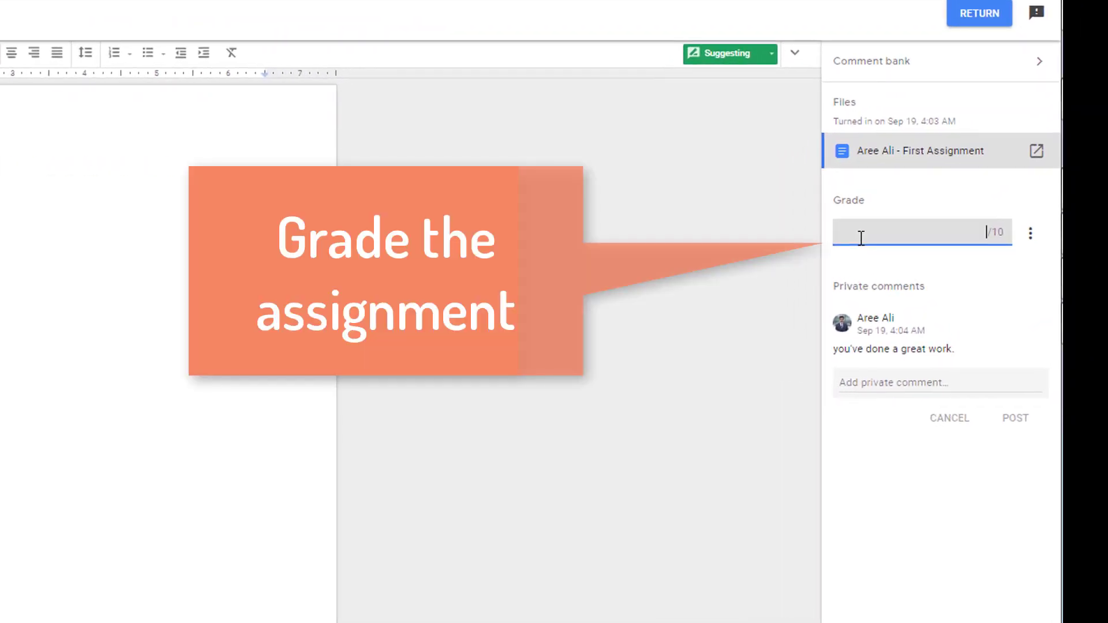
pyautogui.write('10')
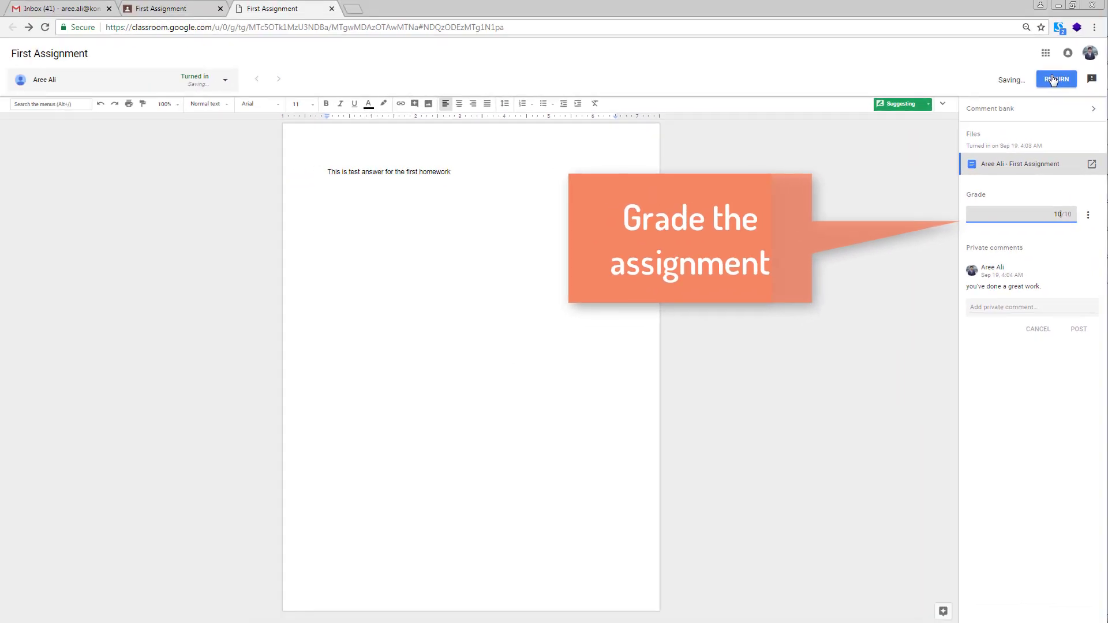
pyautogui.click(1055, 79)
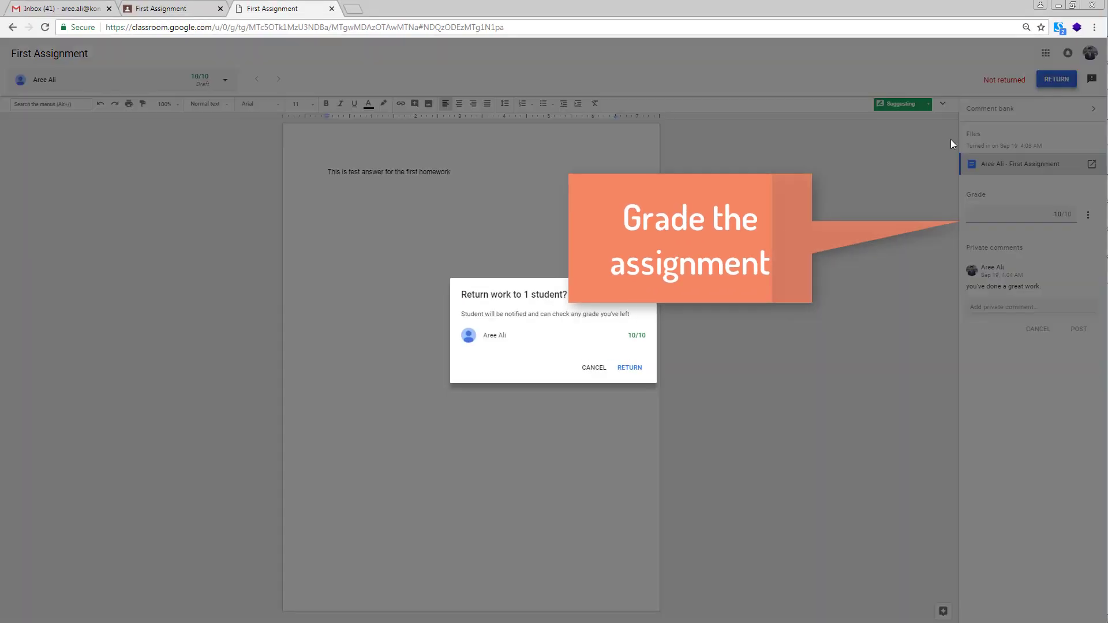
pyautogui.click(629, 367)
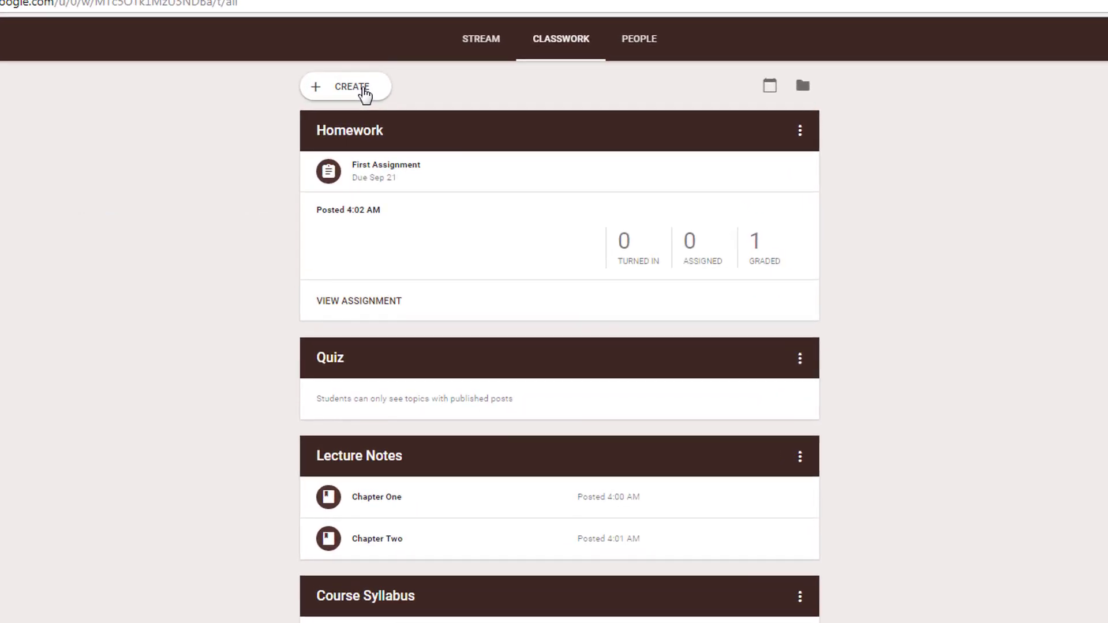
# Step: Create a question post asking "What does a CPU stands for?" and move to its points
pyautogui.click(370, 92)
pyautogui.click(372, 162)
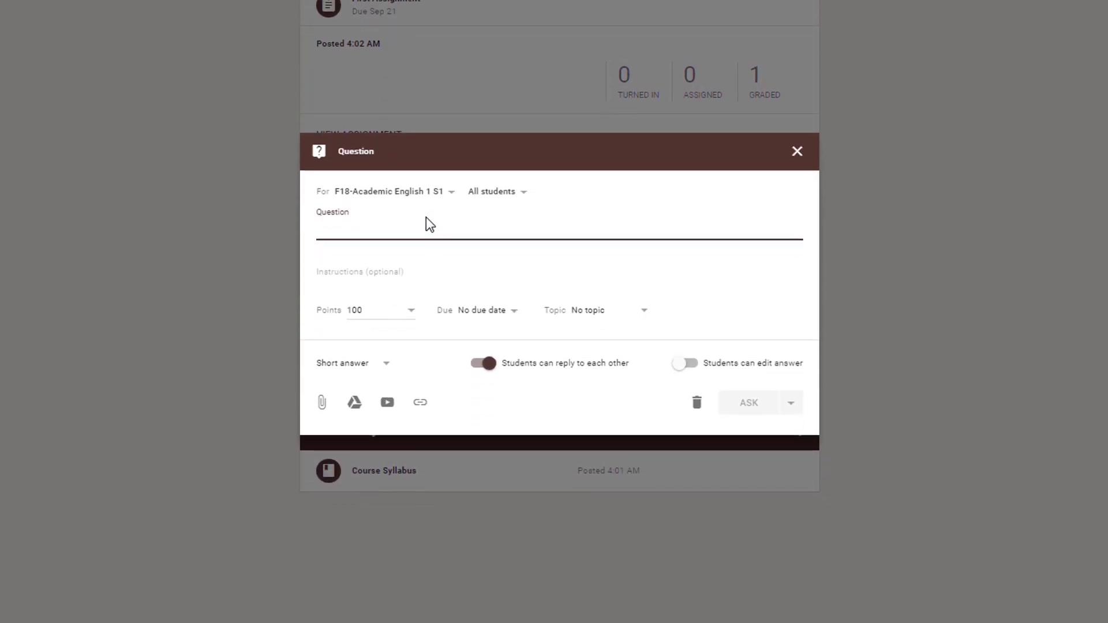
pyautogui.write('What does a CPU stands for')
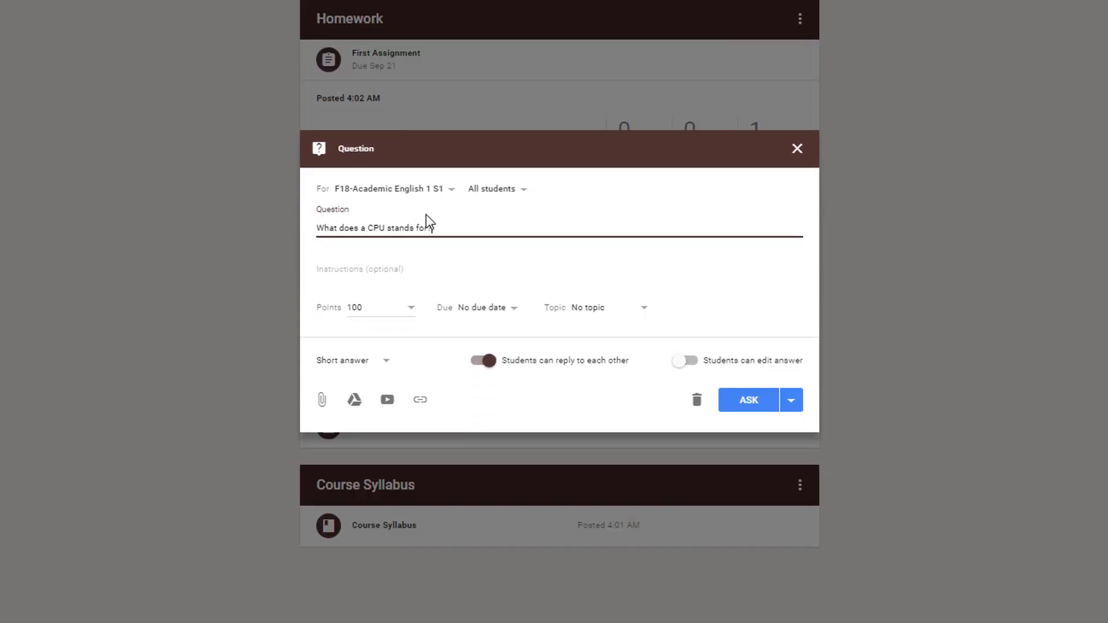
pyautogui.write('?')
pyautogui.click(369, 306)
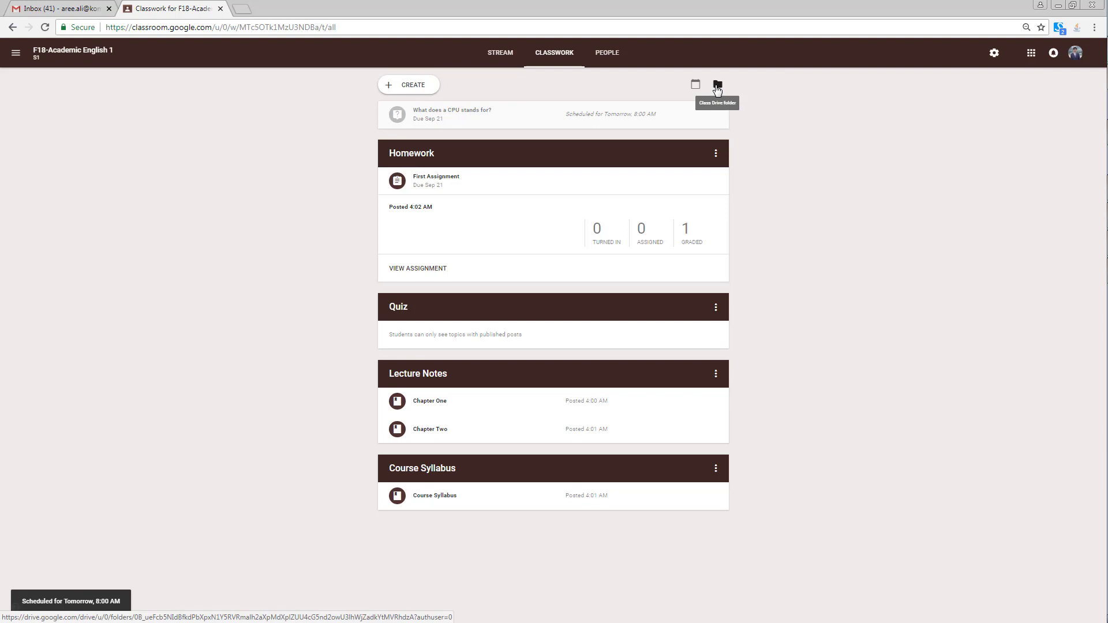
pyautogui.click(717, 91)
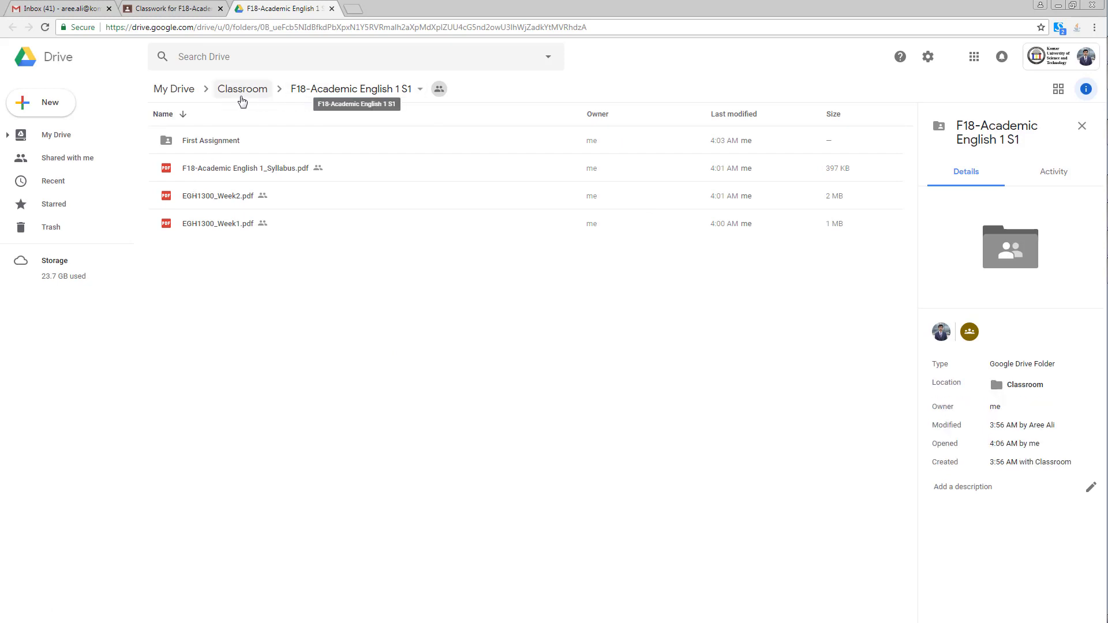
pyautogui.click(332, 9)
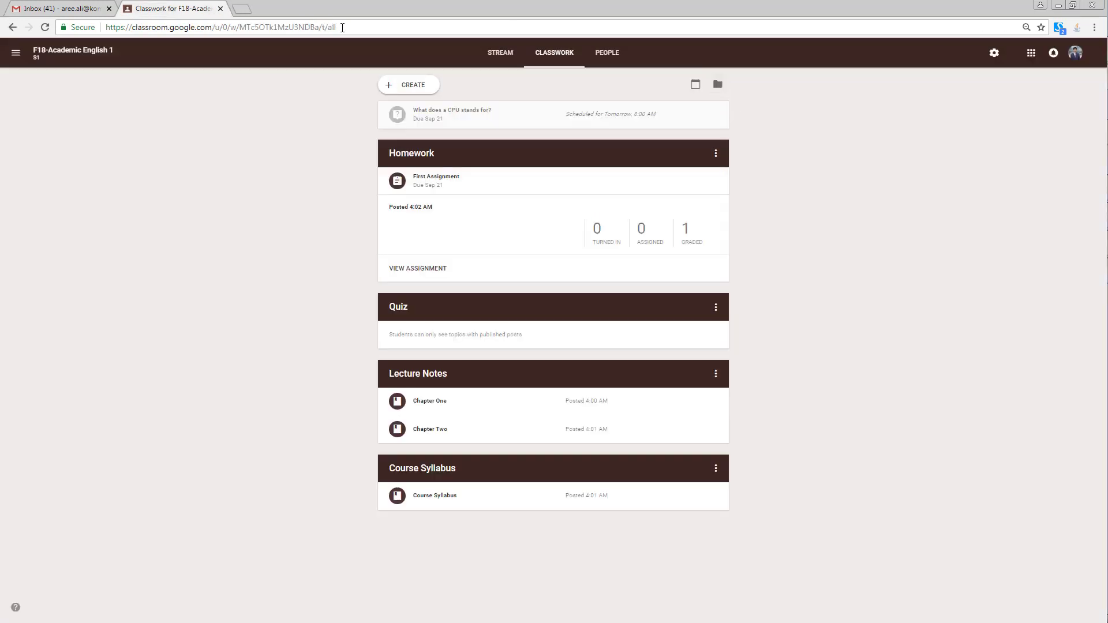
# Step: Choose Reuse post from the Create menu to list classes to reuse from
pyautogui.click(435, 90)
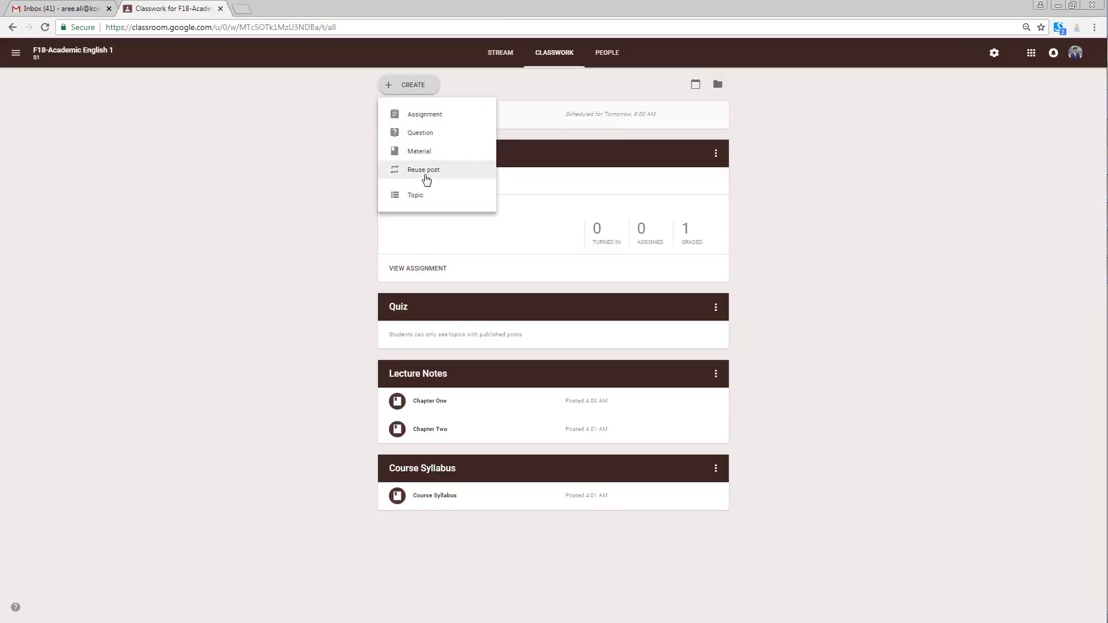
pyautogui.click(427, 171)
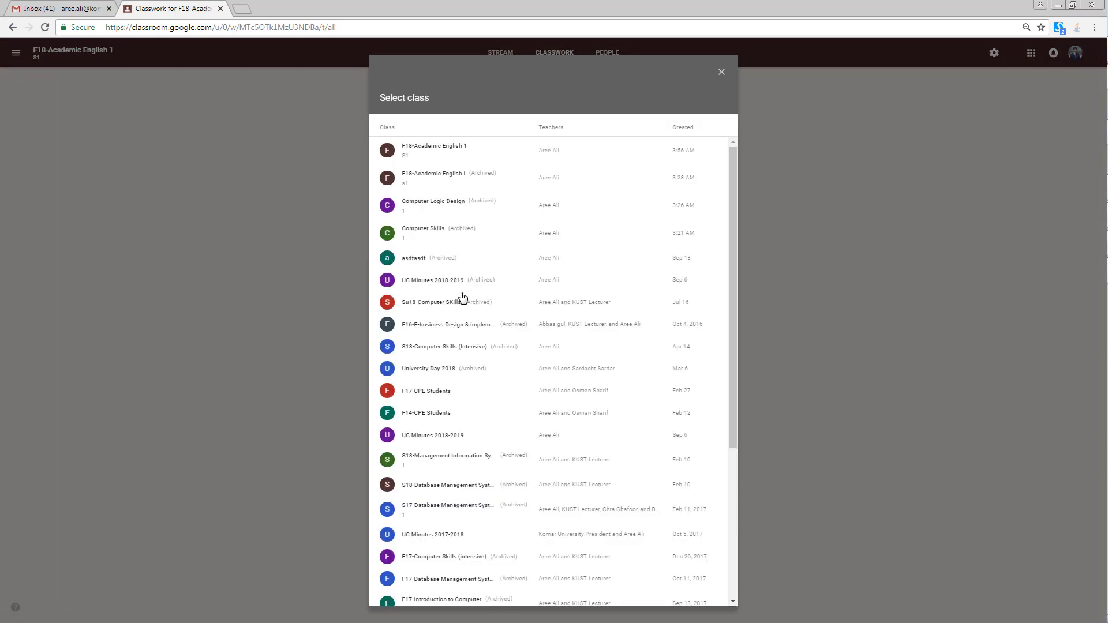
pyautogui.scroll(-1, 466, 275)
pyautogui.scroll(-1, 468, 274)
pyautogui.scroll(-2, 467, 274)
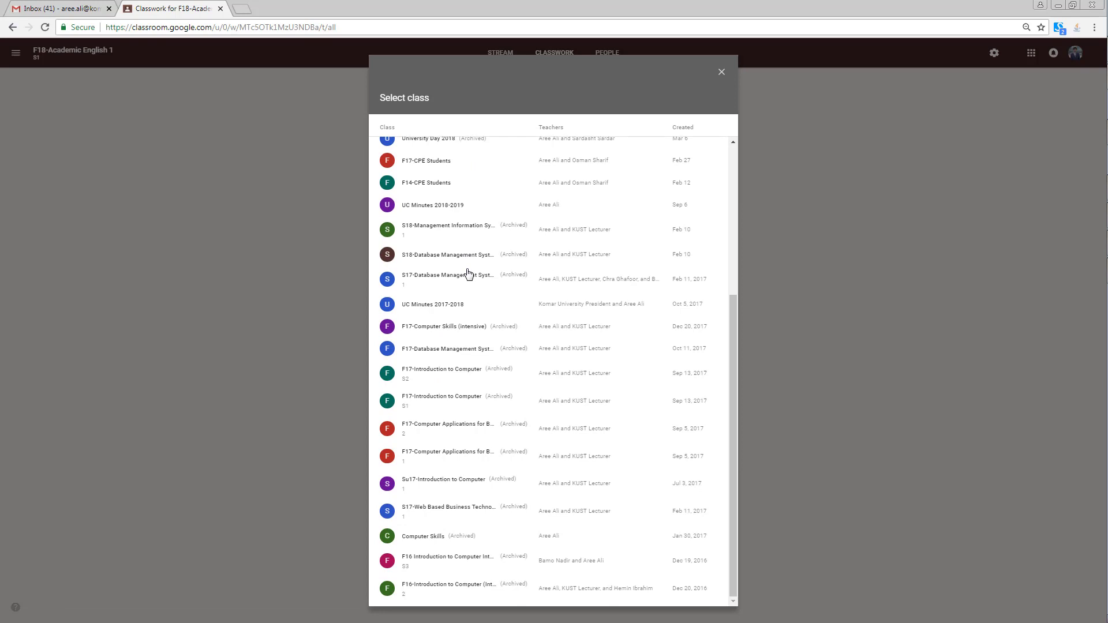
pyautogui.scroll(3, 468, 274)
pyautogui.scroll(1, 468, 274)
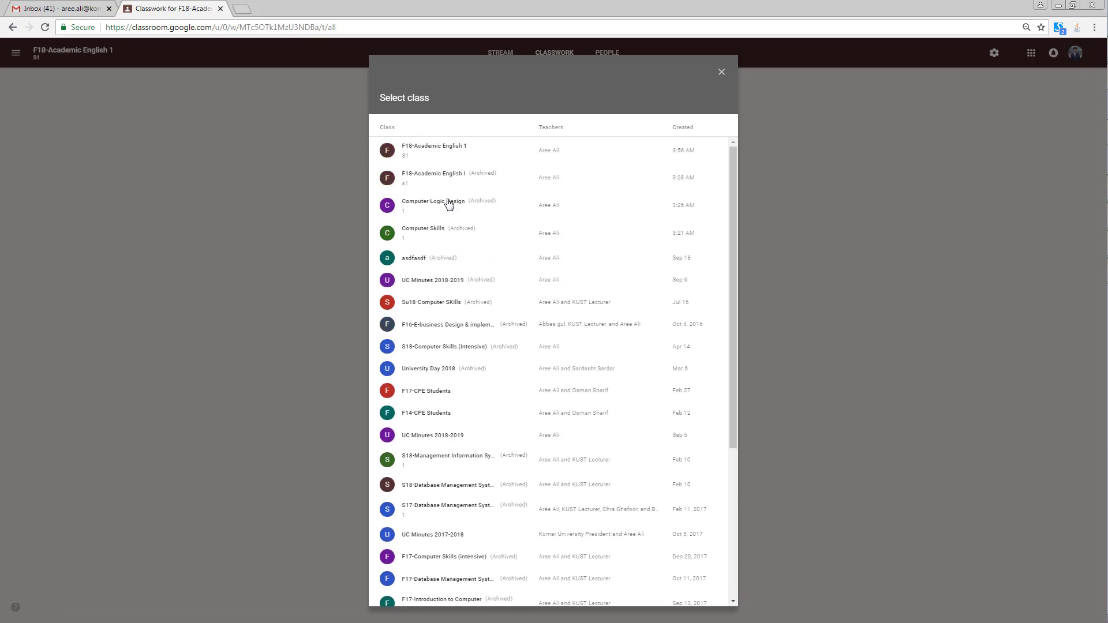